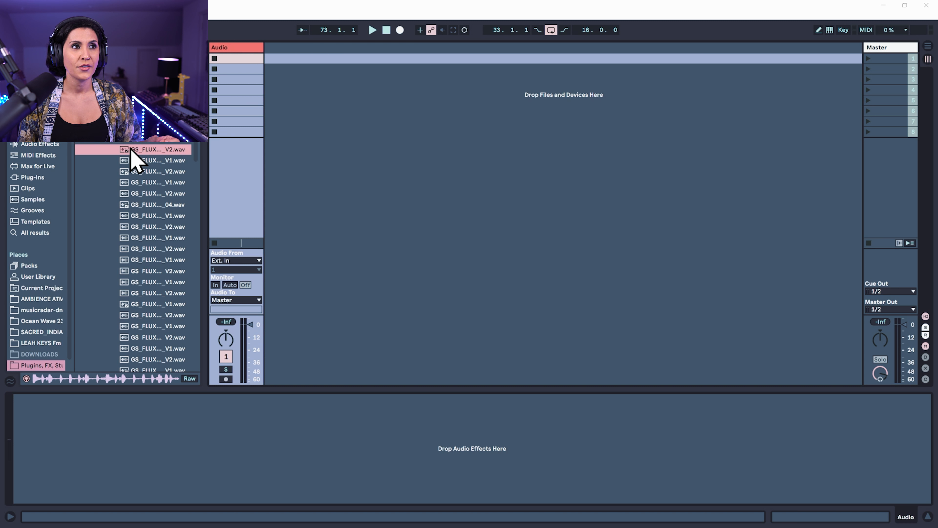
# Add the GS_FLUX_172_Drum_Loop_01_V2 sample as a clip on a new audio track and play it to check the master level
pyautogui.moveTo(129, 151); pyautogui.dragTo(290, 63)
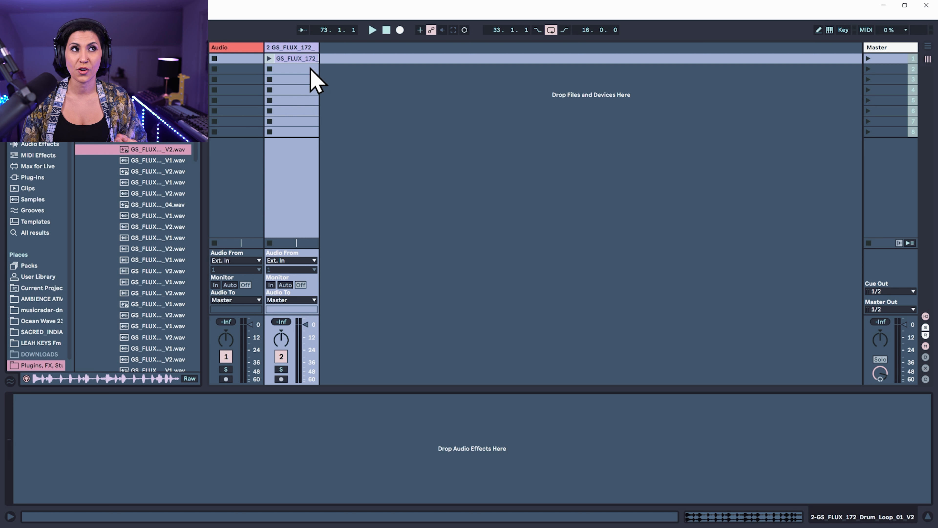
pyautogui.click(269, 58)
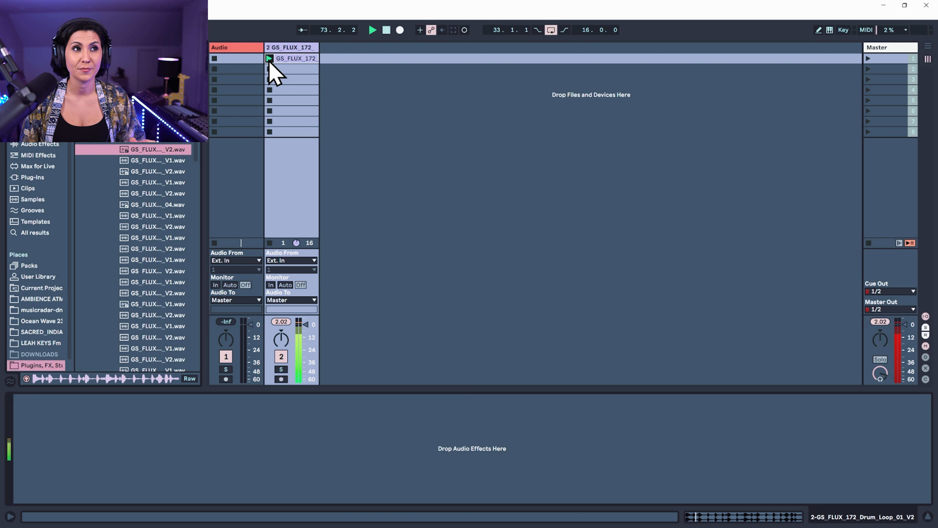
pyautogui.click(879, 49)
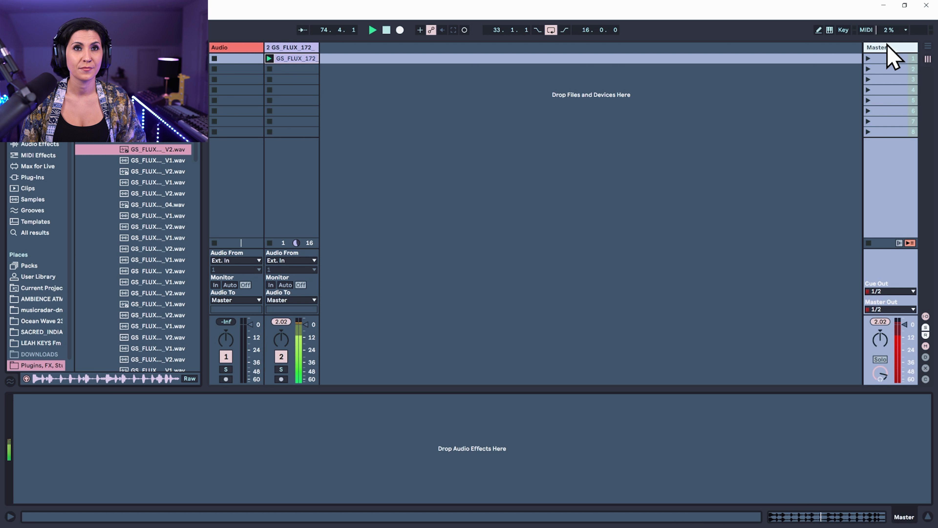
pyautogui.click(298, 58)
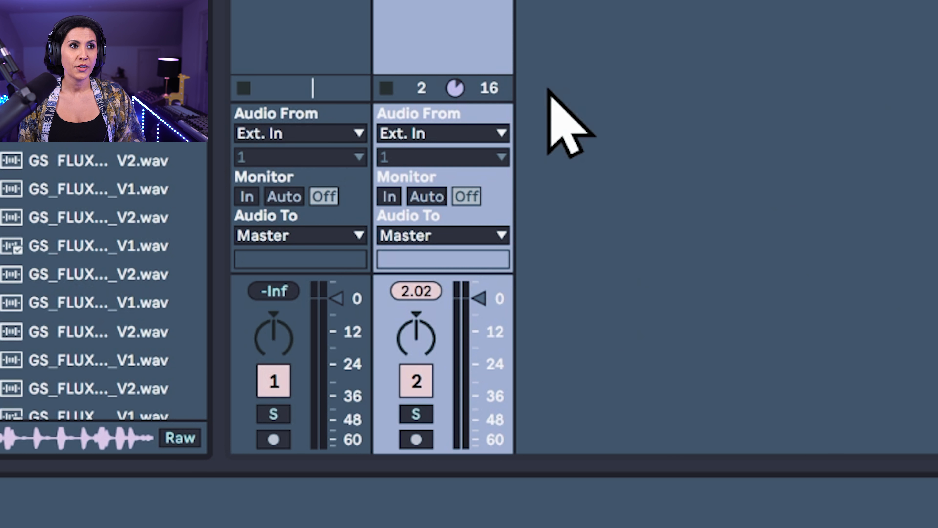
# Lower the drum loop track's volume so it peaks at about -7 dB, and play the loop again
pyautogui.moveTo(417, 337)
pyautogui.mouseDown()
pyautogui.moveTo(416, 351)
pyautogui.moveTo(416, 327)
pyautogui.mouseUp()
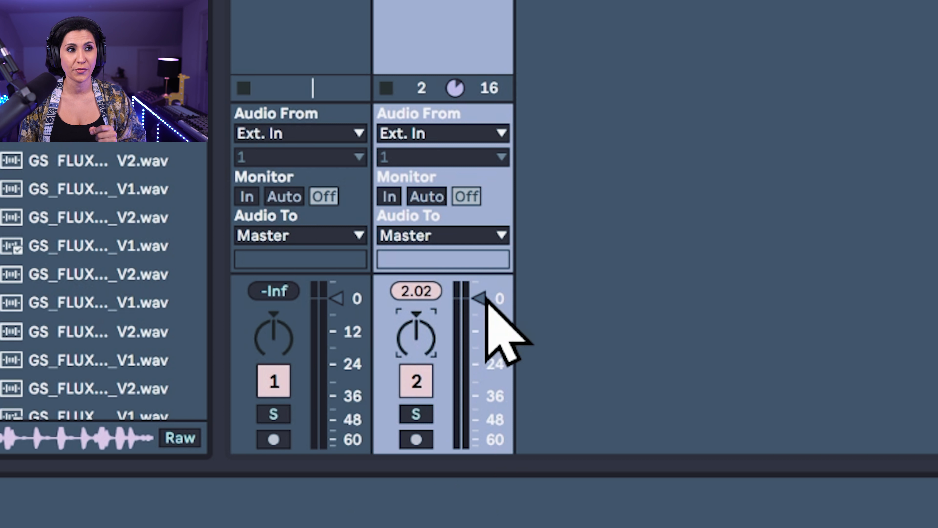
pyautogui.moveTo(480, 298); pyautogui.dragTo(480, 323)
pyautogui.press('space')
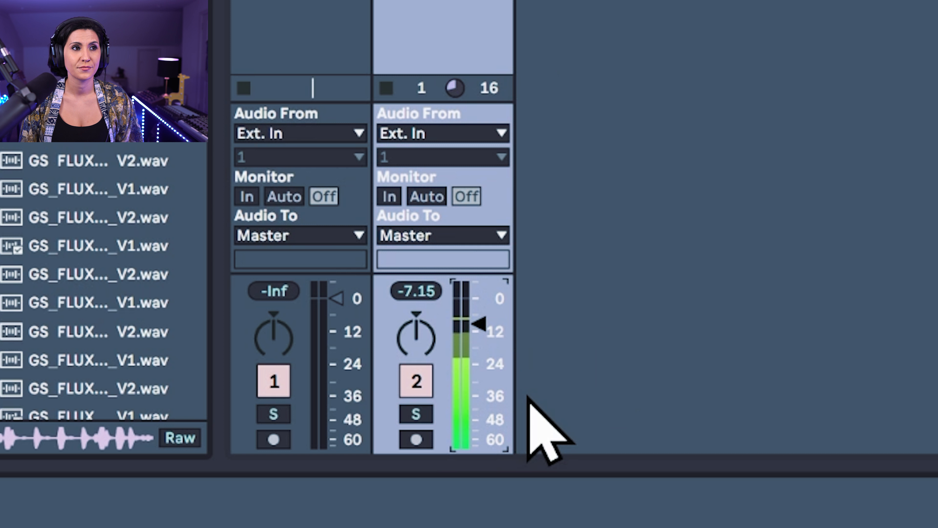
# Mute and unmute the drum loop track, and switch its solo on and off
pyautogui.click(417, 385)
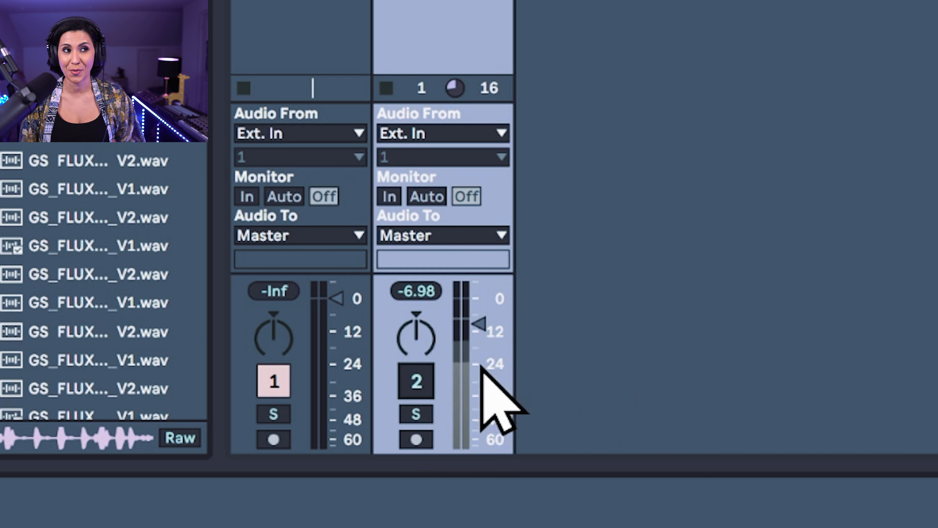
pyautogui.click(417, 380)
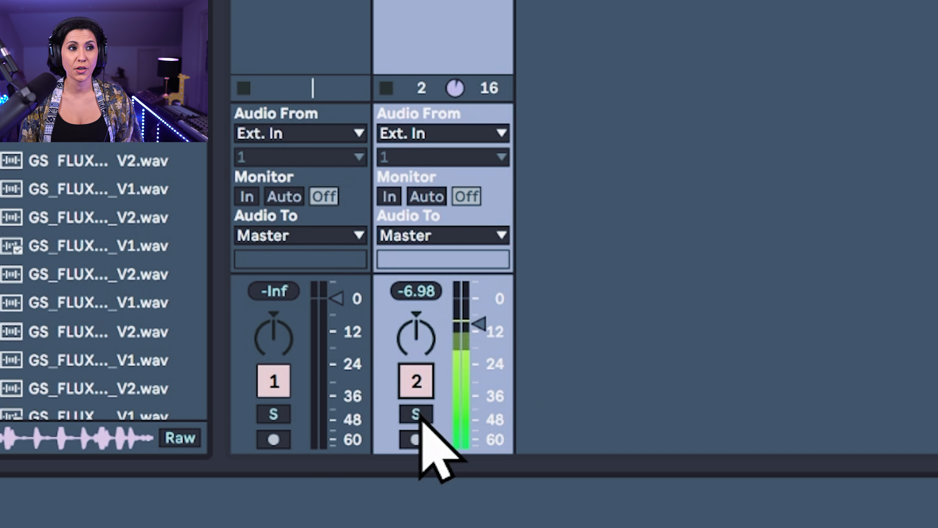
pyautogui.click(427, 413)
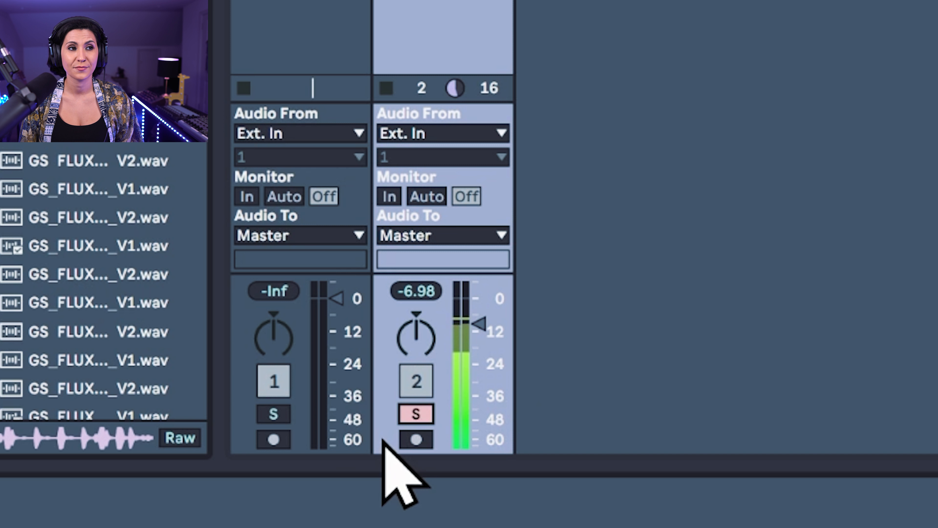
pyautogui.click(412, 413)
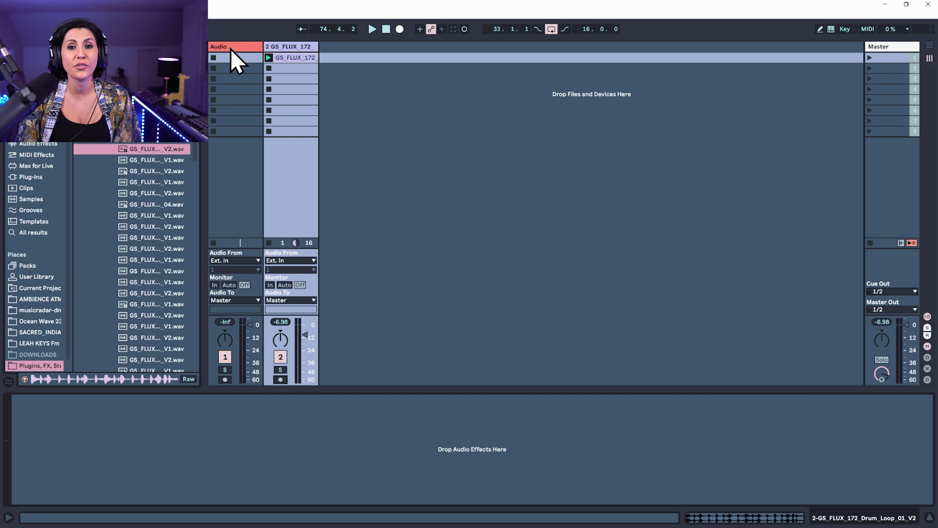
# Delete the empty Audio track and add the GS_FLUX_172_Hihat_Loop_01 sample from the Hats folder on a new track
pyautogui.press('Delete')
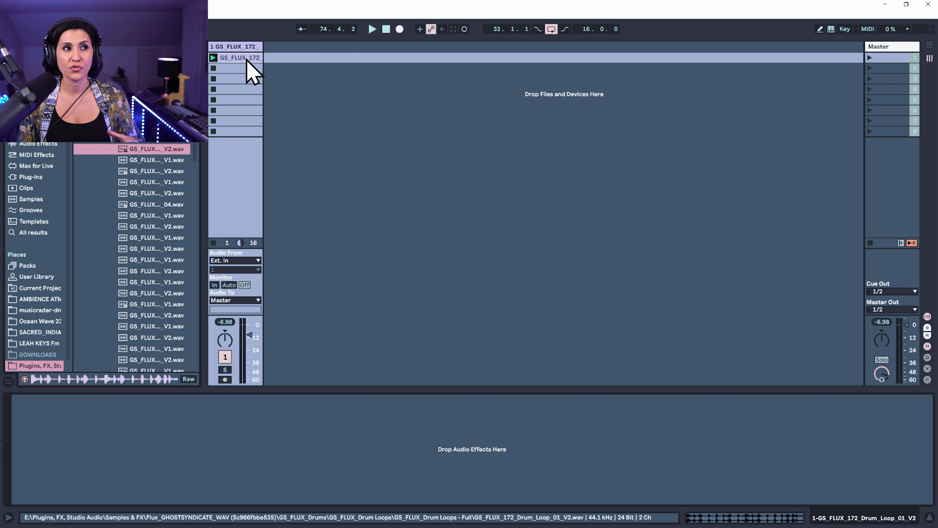
pyautogui.click(107, 129)
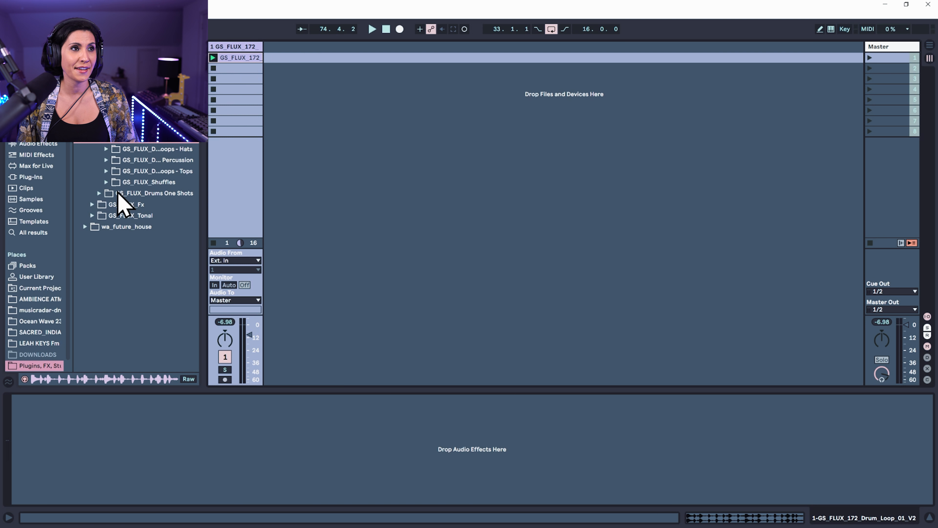
pyautogui.click(106, 150)
pyautogui.click(153, 163)
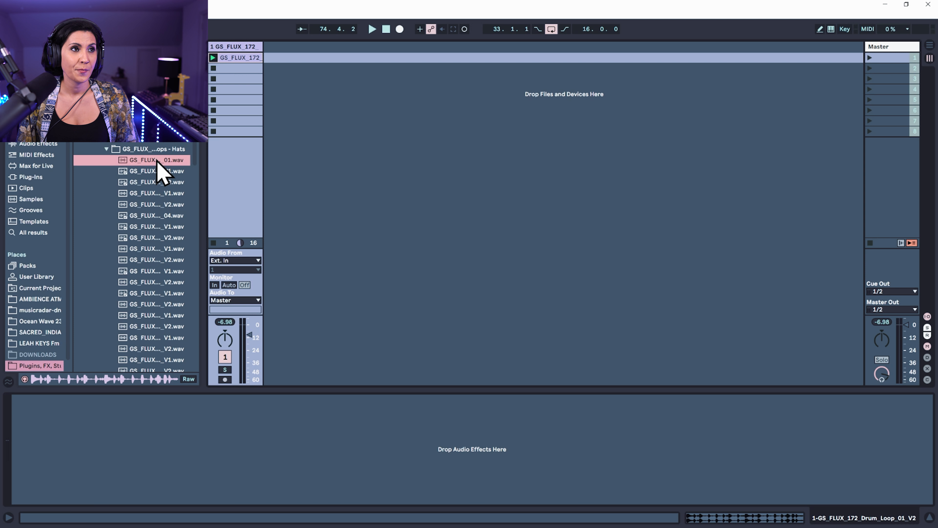
pyautogui.moveTo(140, 164); pyautogui.dragTo(294, 70)
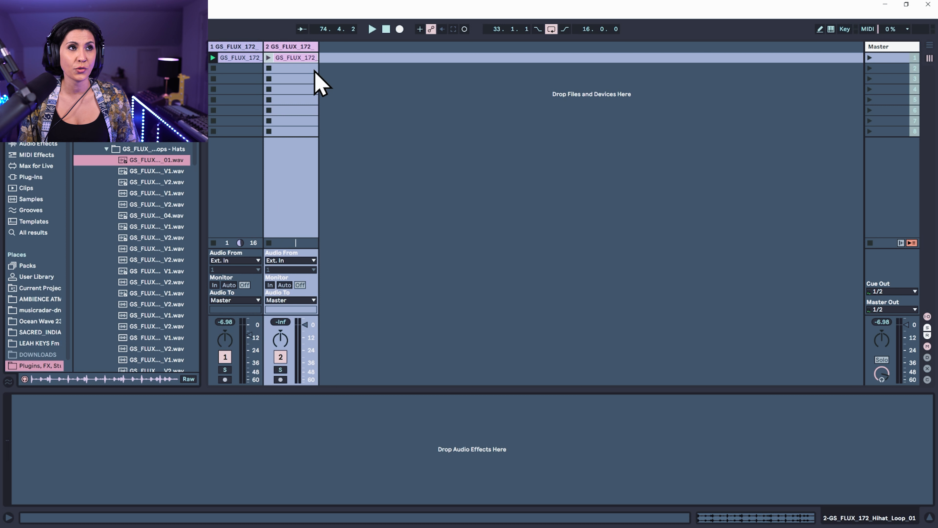
# Add a drum shuffle sample, the tense synth pad GS_FLUX_172_A_Synth_Pad_Tense and the one-shot GS_FLUX_D#m_Synth_Pad_Distant, each on its own new track
pyautogui.click(155, 249)
pyautogui.moveTo(153, 250); pyautogui.dragTo(348, 58)
pyautogui.click(136, 239)
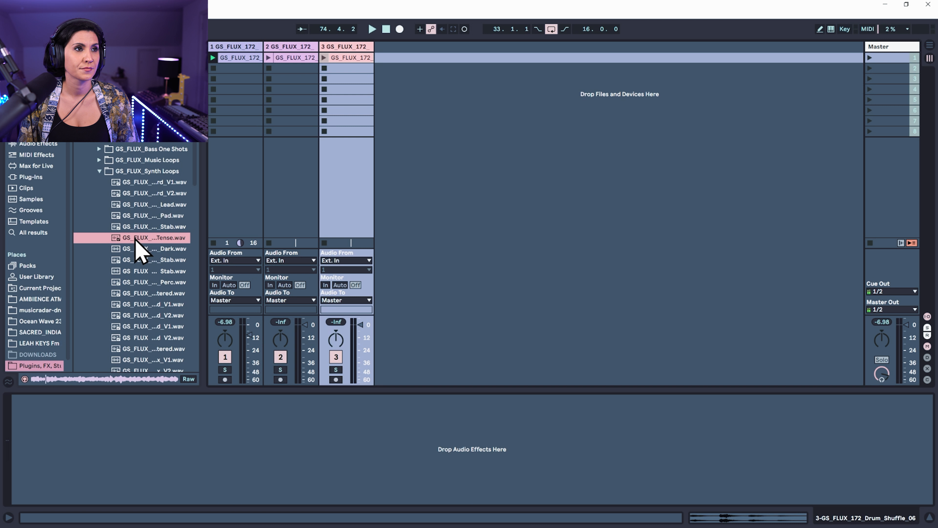
pyautogui.moveTo(135, 239); pyautogui.dragTo(430, 57)
pyautogui.click(143, 331)
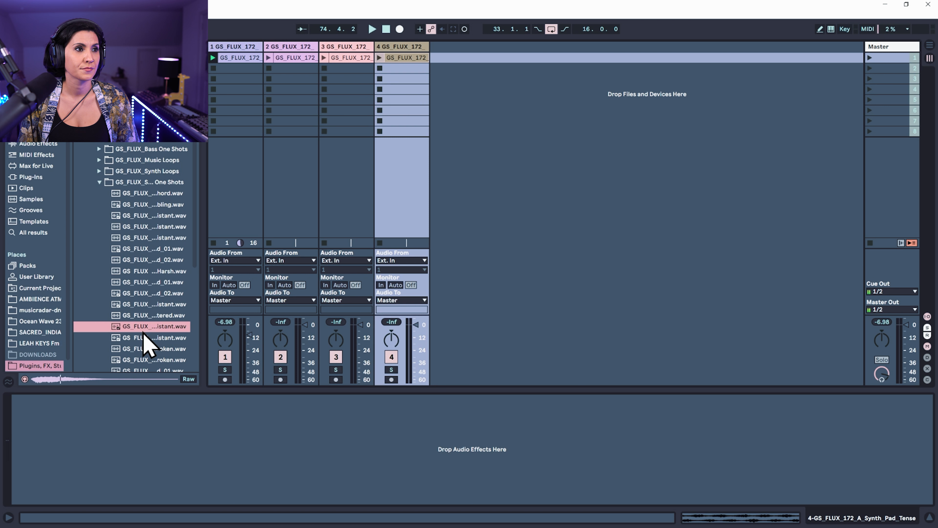
pyautogui.moveTo(143, 331); pyautogui.dragTo(437, 54)
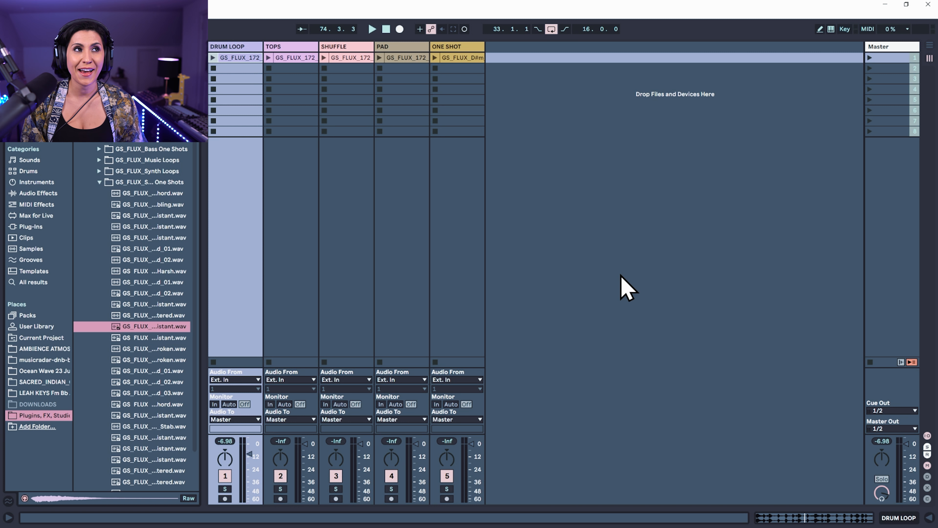
# Launch the drum loop, tops, shuffle, pad and one-shot clips one after another to hear the mix, and stop all clips
pyautogui.click(213, 57)
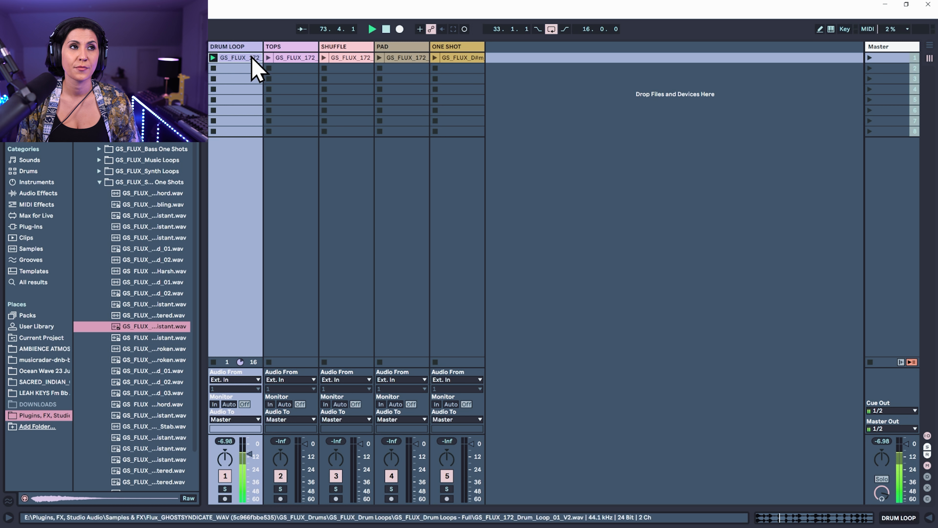
pyautogui.click(269, 58)
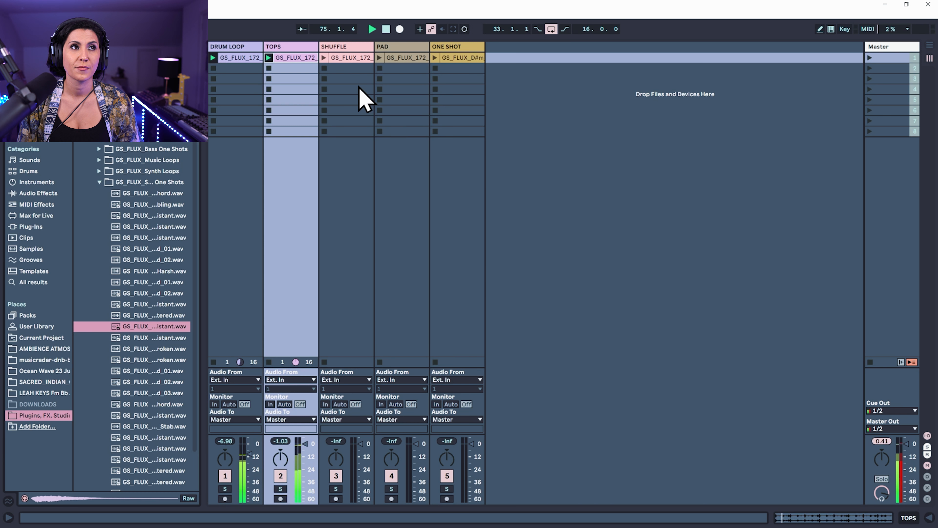
pyautogui.click(324, 58)
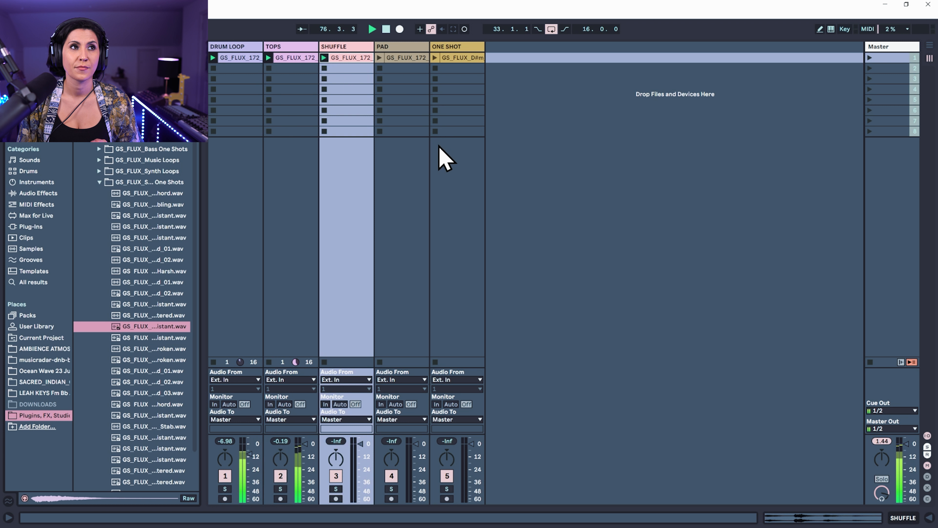
pyautogui.click(379, 57)
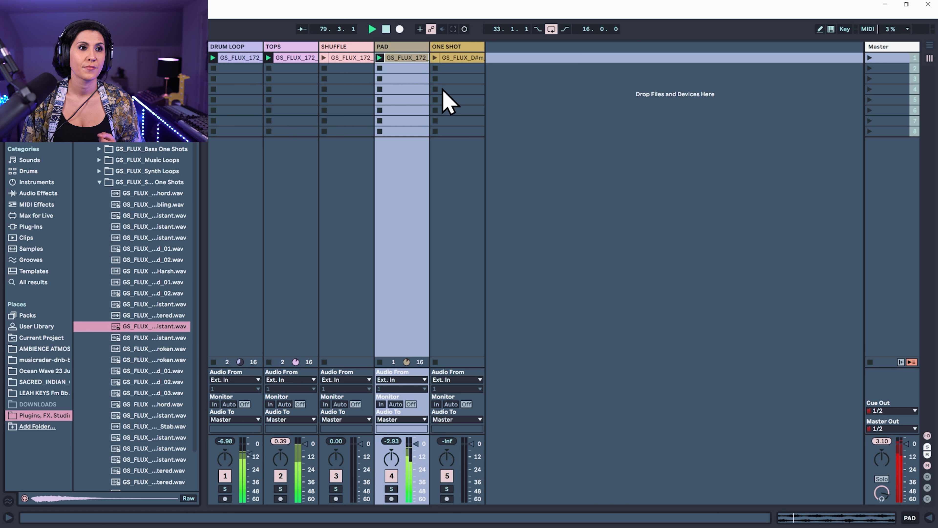
pyautogui.click(435, 58)
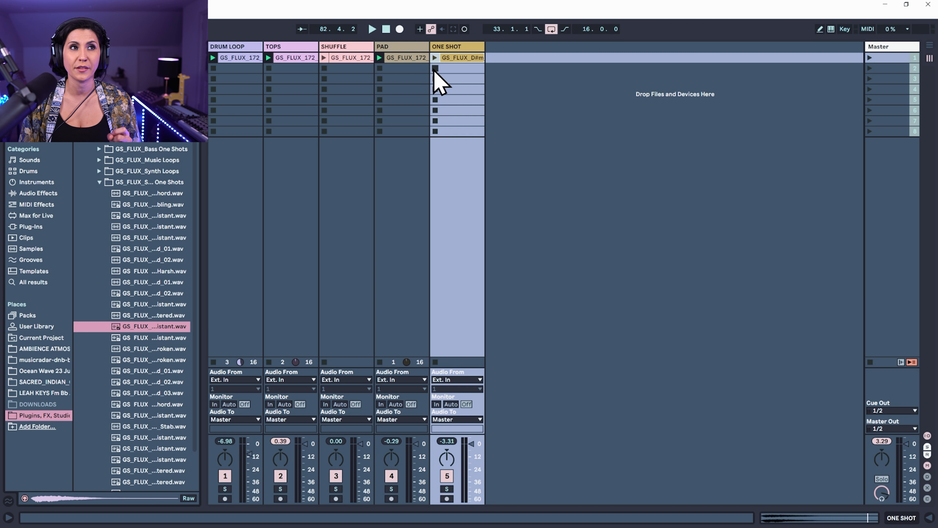
pyautogui.click(380, 68)
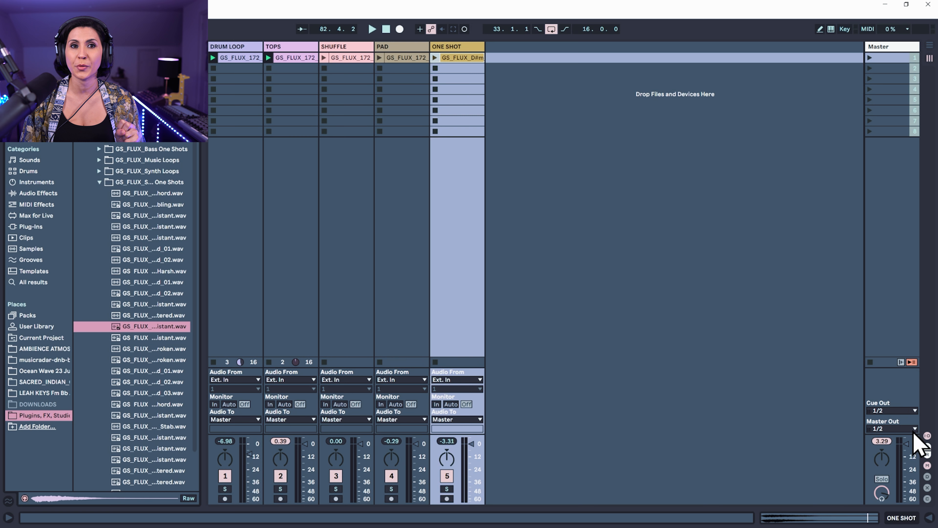
pyautogui.click(871, 362)
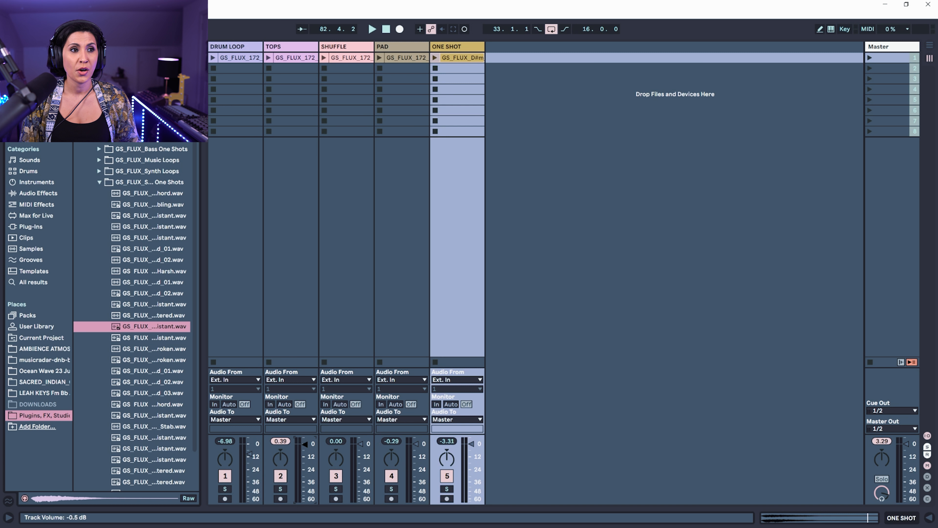
# Lower the volumes of the tops, shuffle, pad and one-shot tracks to between about -12 and -15 dB
pyautogui.moveTo(361, 444); pyautogui.dragTo(416, 463)
pyautogui.moveTo(472, 443); pyautogui.dragTo(416, 458)
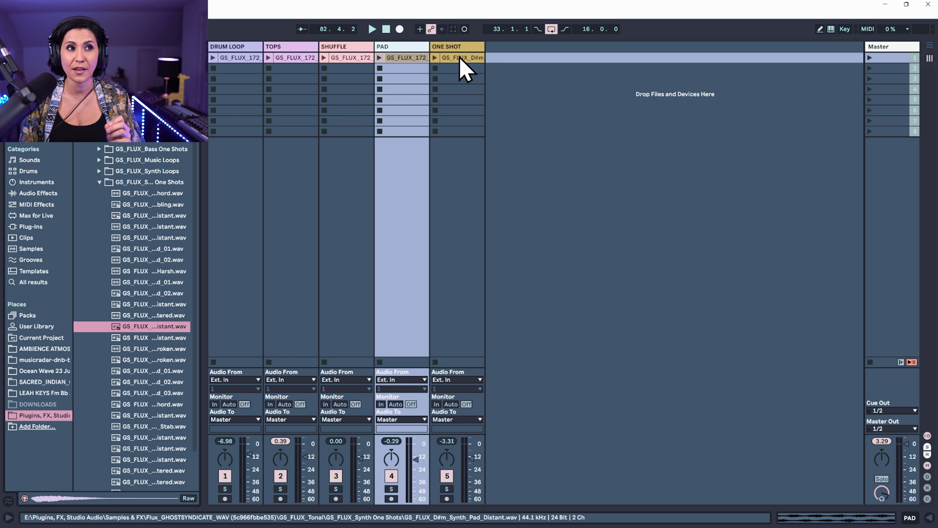
# Transpose the one-shot clip by +6 semitones and play it together with the pad clip, stopping both when done
pyautogui.doubleClick(479, 59)
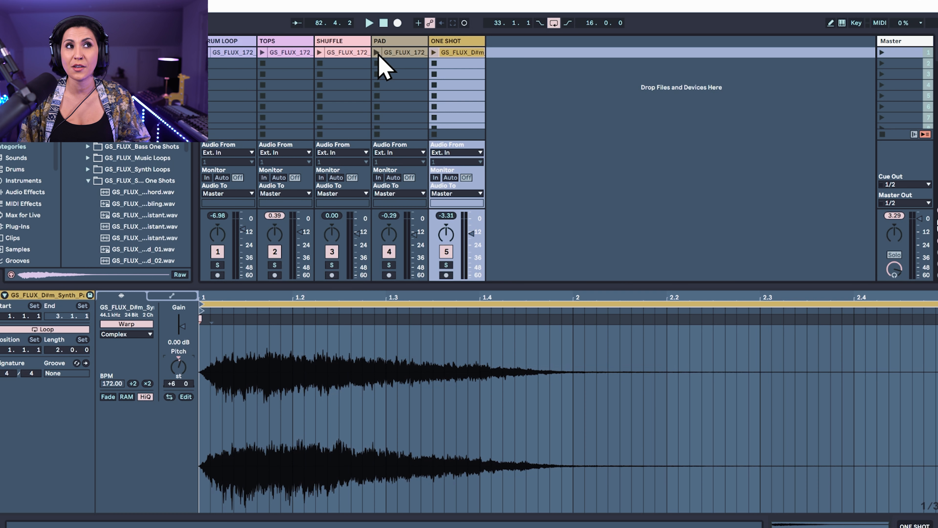
pyautogui.click(376, 52)
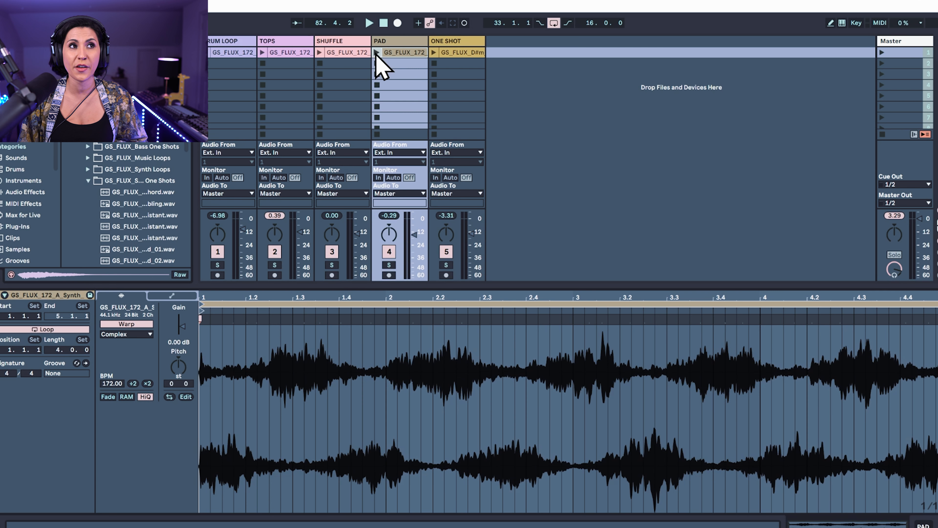
pyautogui.click(434, 52)
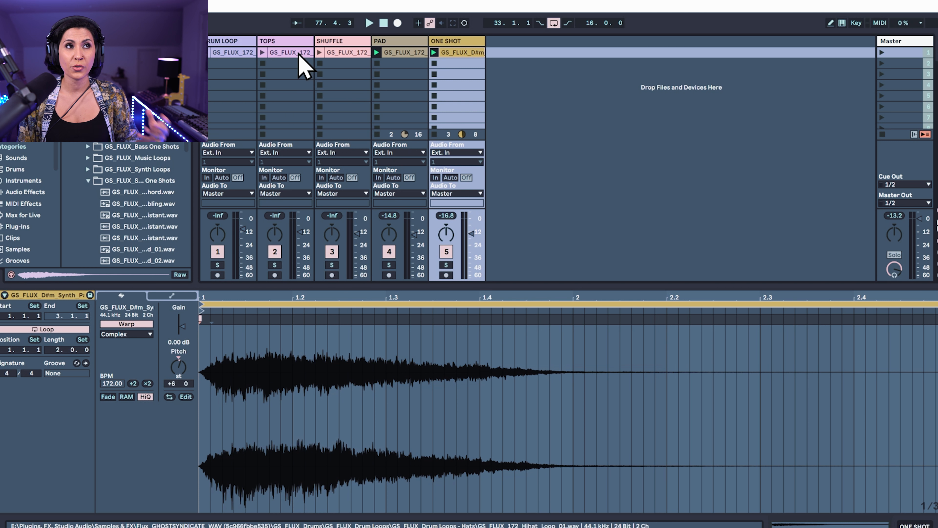
pyautogui.click(434, 64)
pyautogui.click(377, 74)
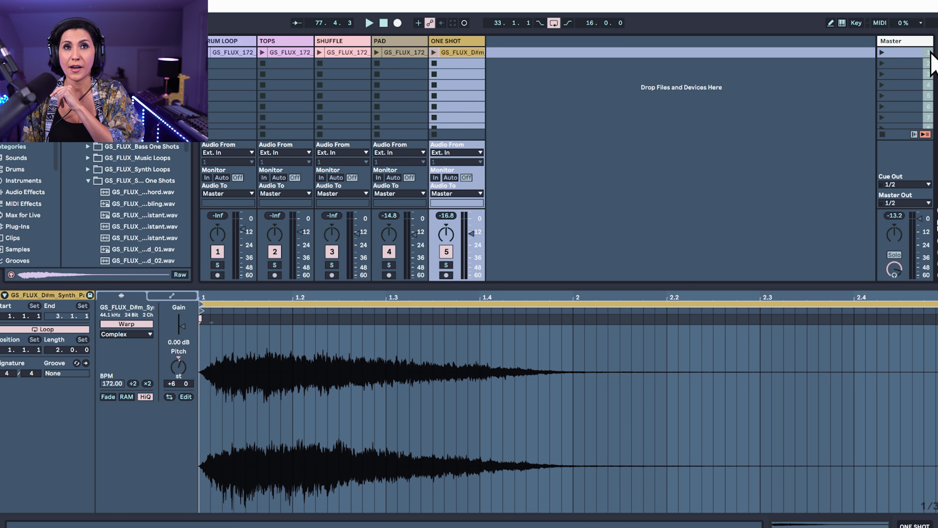
# Select the first scene and launch it to play all its clips together
pyautogui.click(919, 53)
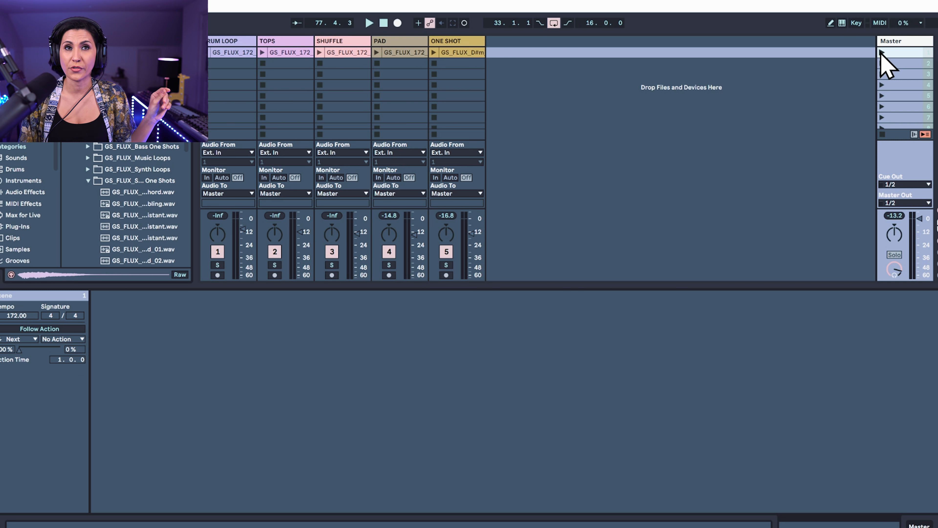
pyautogui.click(882, 53)
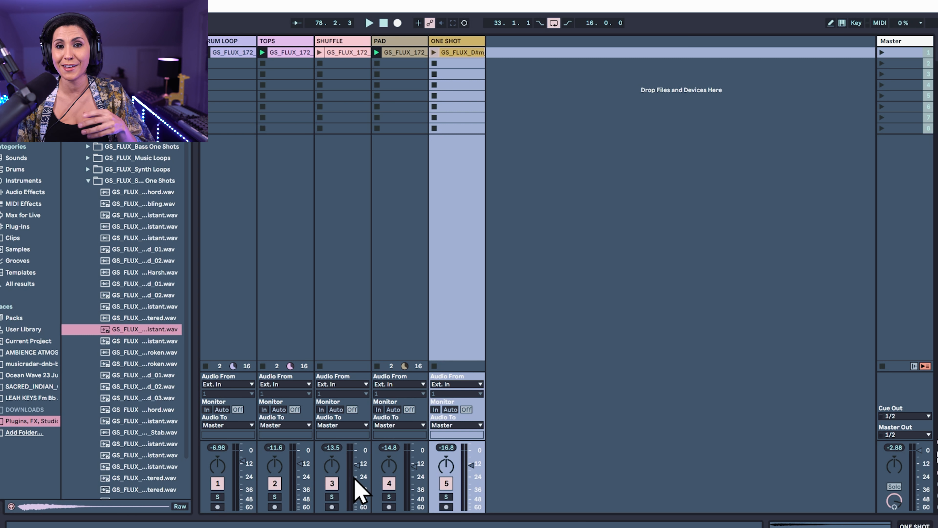
# Turn off looping for the one-shot clip and relaunch the first scene
pyautogui.doubleClick(457, 52)
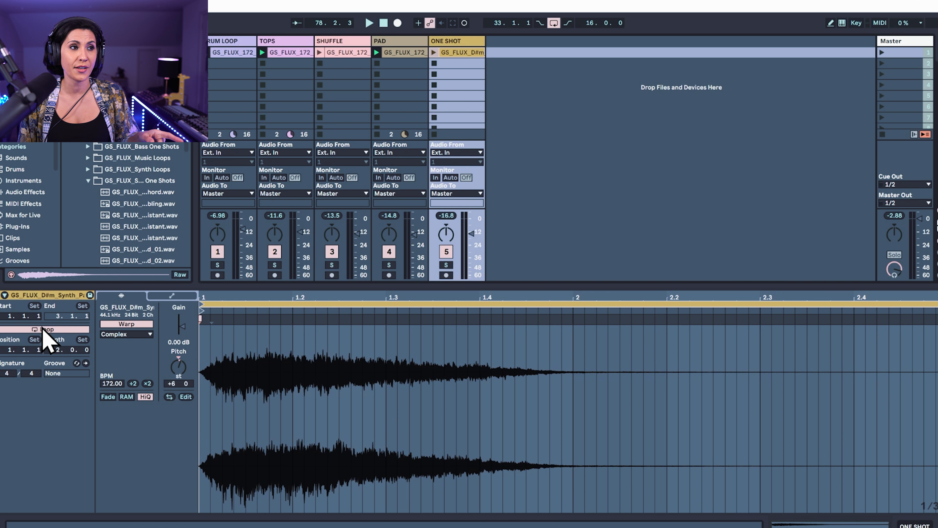
pyautogui.click(63, 330)
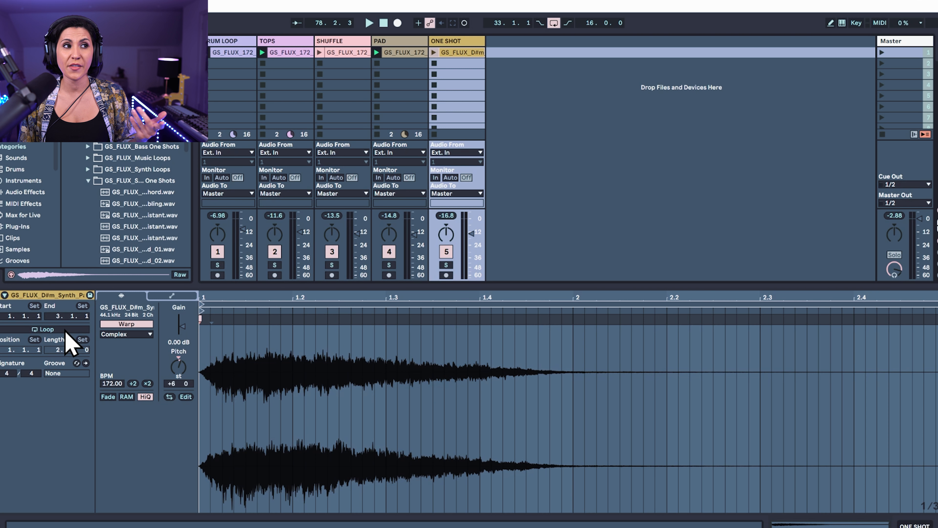
pyautogui.click(883, 52)
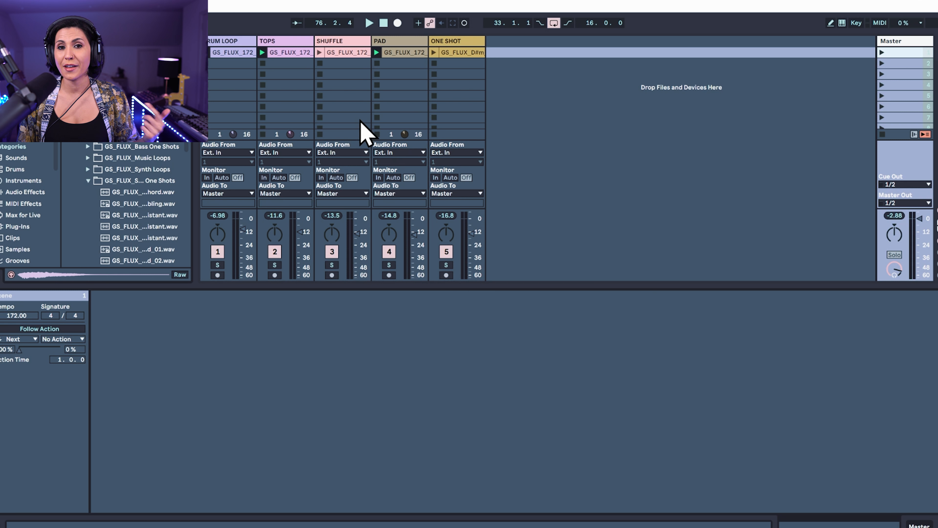
# Inspect the loop settings of the pad clip and the shuffle clip
pyautogui.click(397, 49)
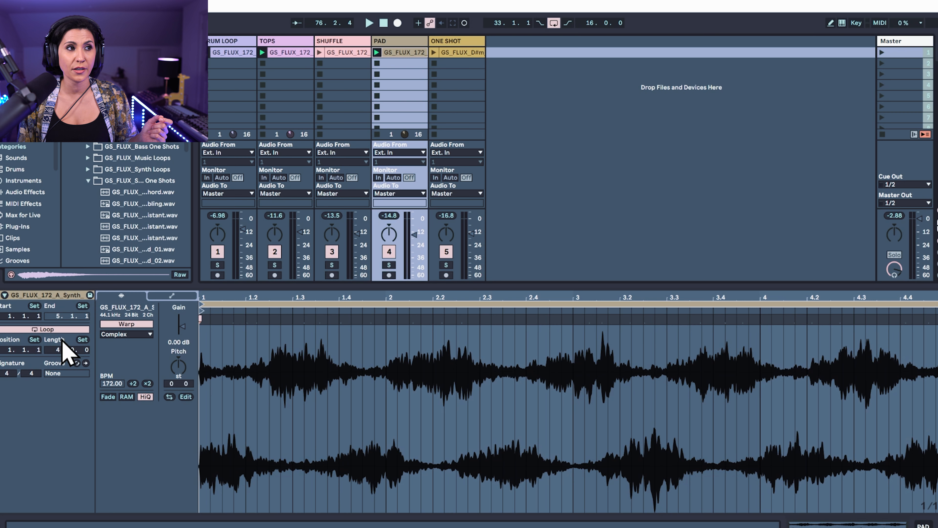
pyautogui.click(346, 52)
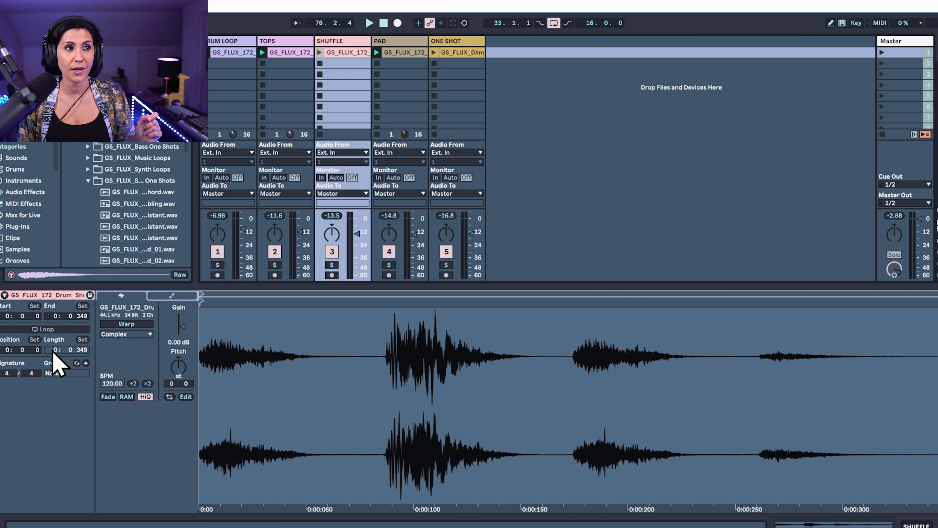
# Move the one-shot clip to the third scene and the shuffle and drum loop clips to the fourth scene
pyautogui.click(288, 53)
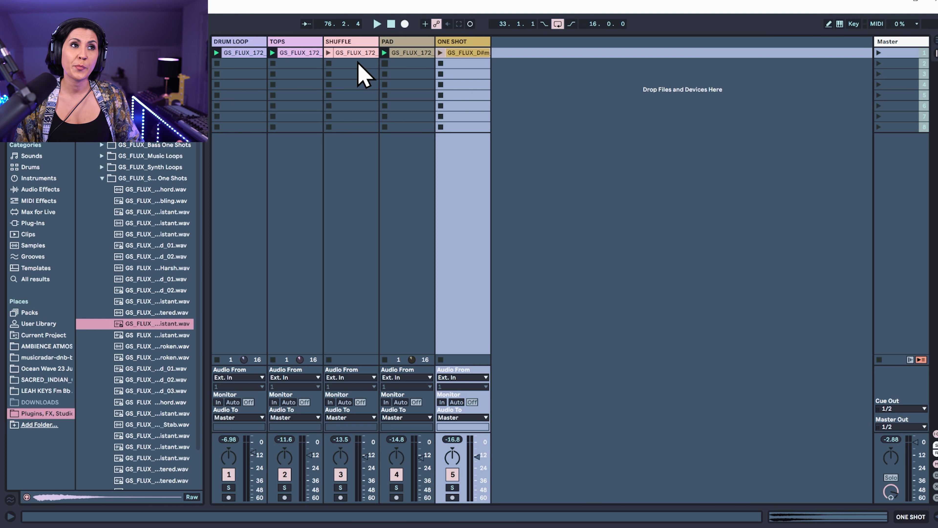
pyautogui.click(302, 55)
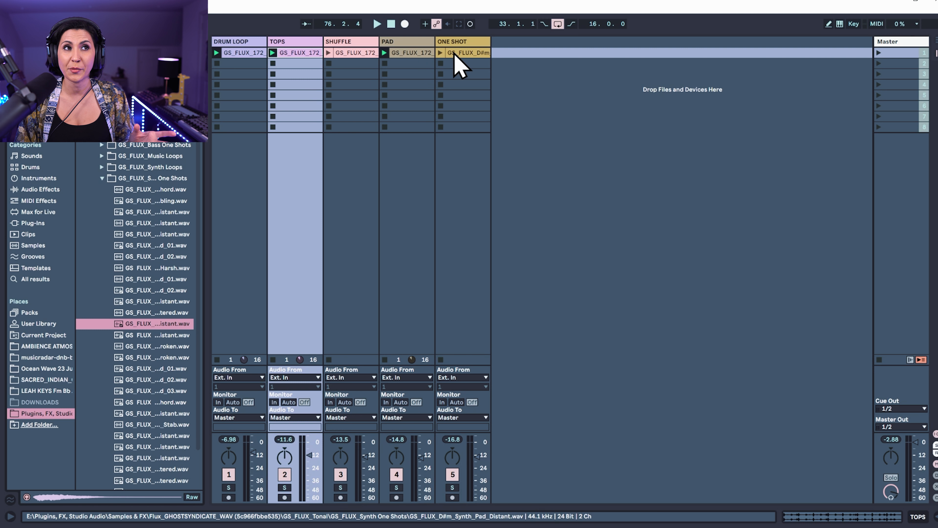
pyautogui.moveTo(462, 54); pyautogui.dragTo(463, 75)
pyautogui.moveTo(358, 54); pyautogui.dragTo(355, 84)
pyautogui.moveTo(226, 57); pyautogui.dragTo(229, 86)
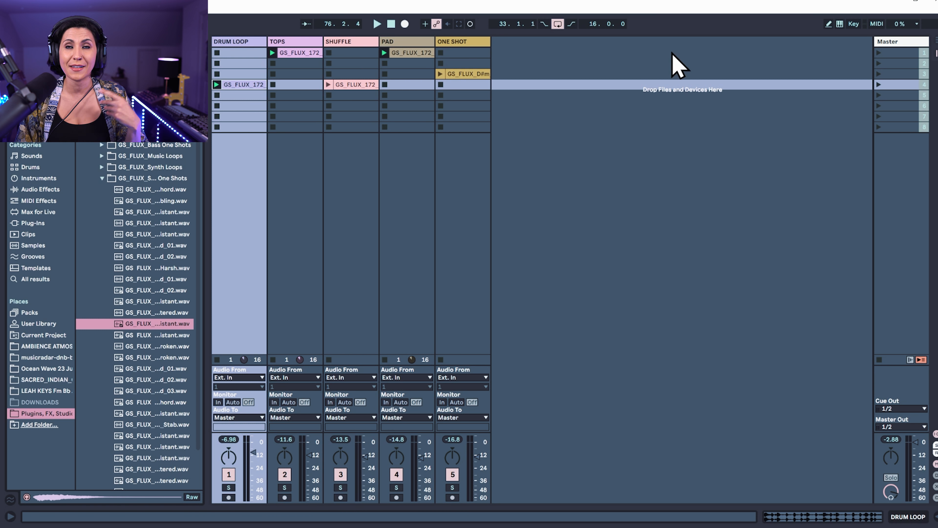
# Launch the first scene to hear the hat and pad clips together, and stop playback when done
pyautogui.click(879, 52)
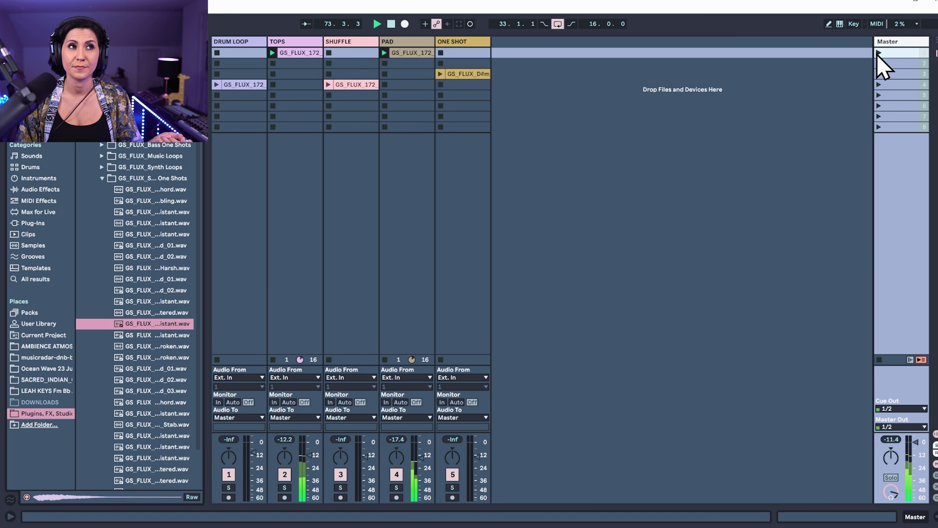
pyautogui.click(294, 53)
pyautogui.press('space')
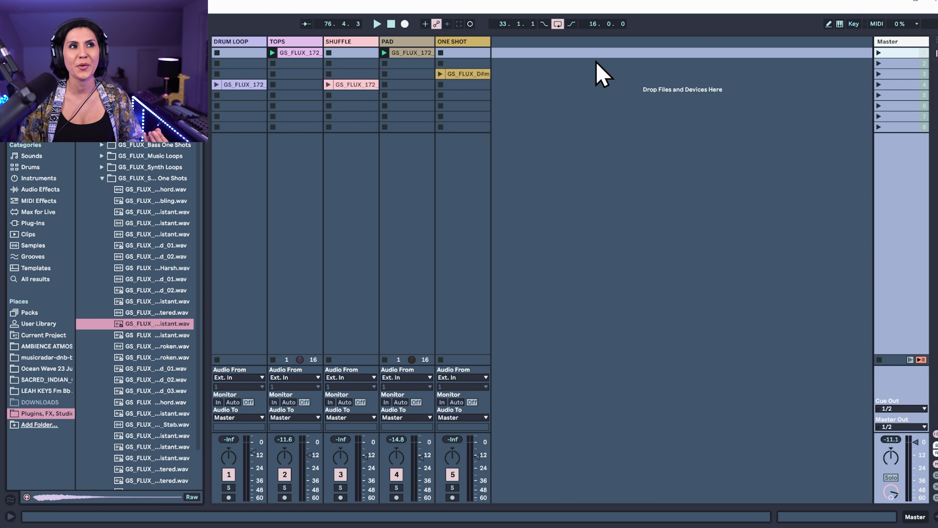
# Duplicate the hat and pad clips into the second scene and move the one-shot clip up into it
pyautogui.click(308, 53)
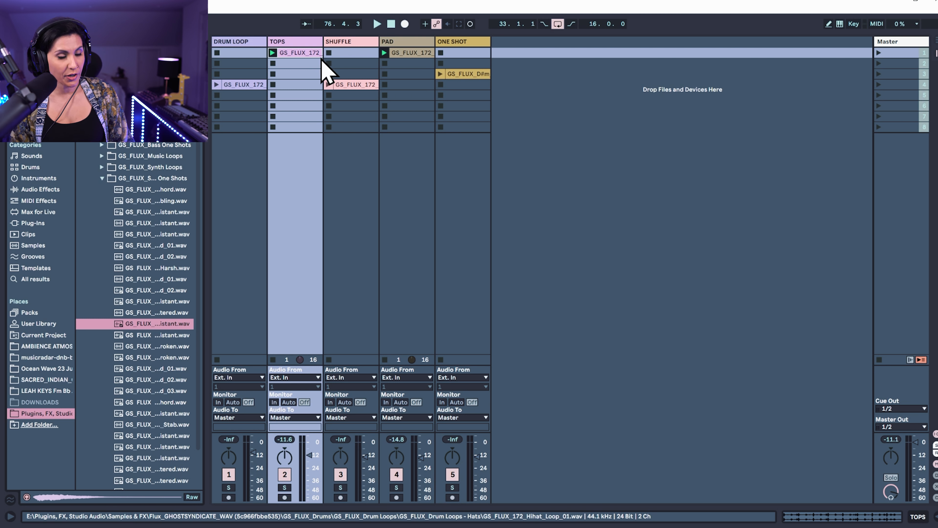
pyautogui.hotkey('ctrl', 'd')
pyautogui.click(408, 53)
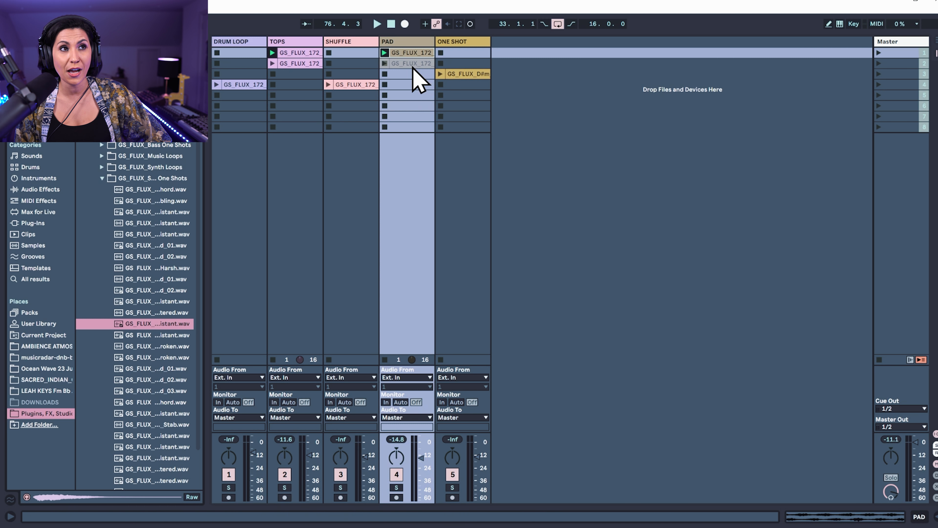
pyautogui.hotkey('ctrl', 'd')
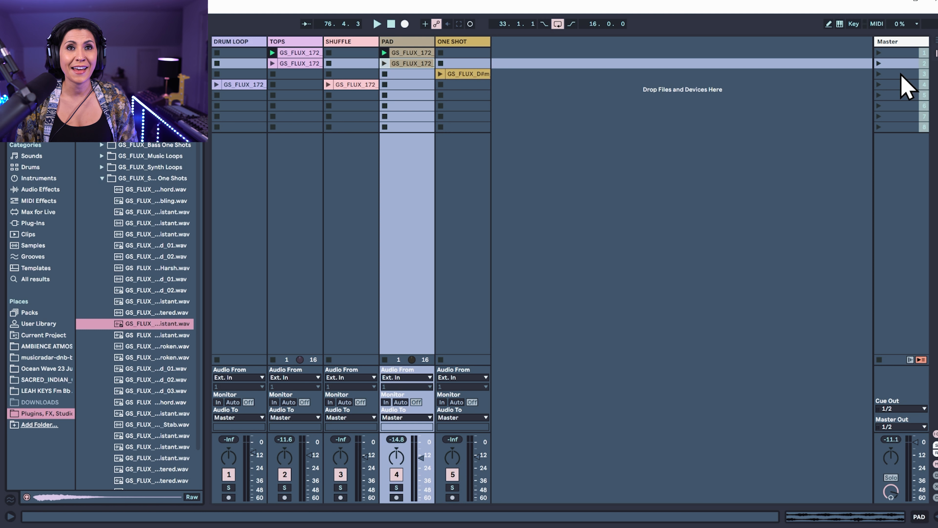
pyautogui.moveTo(469, 74); pyautogui.dragTo(470, 63)
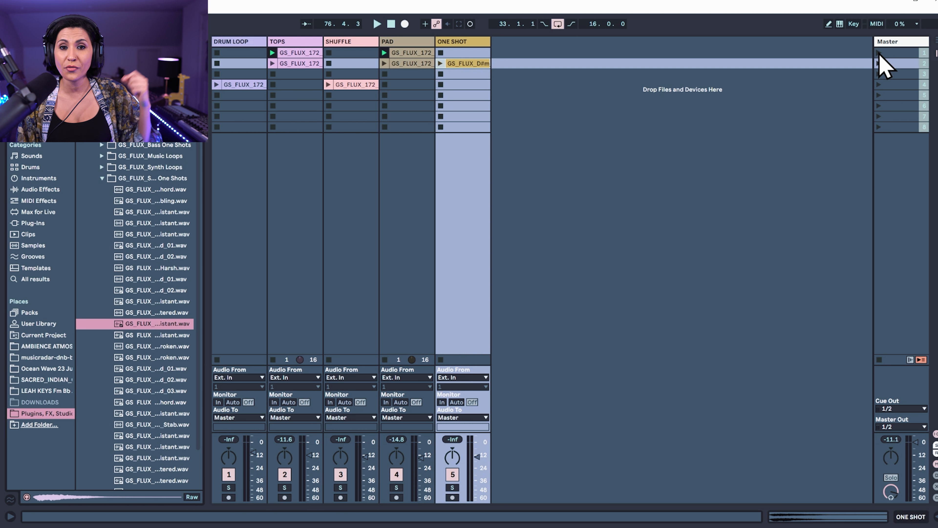
# Play the first two scenes, turn on looping for the second scene's one-shot clip and relaunch that scene
pyautogui.click(879, 53)
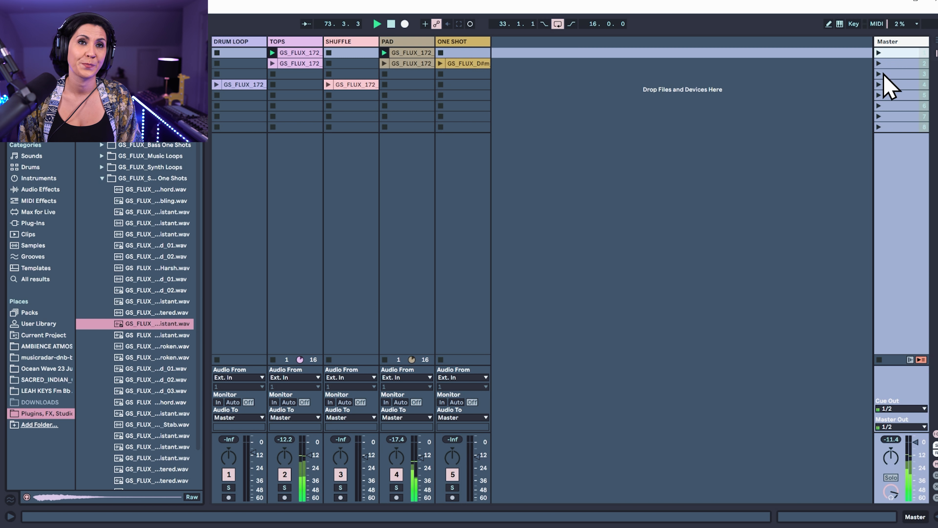
pyautogui.click(879, 64)
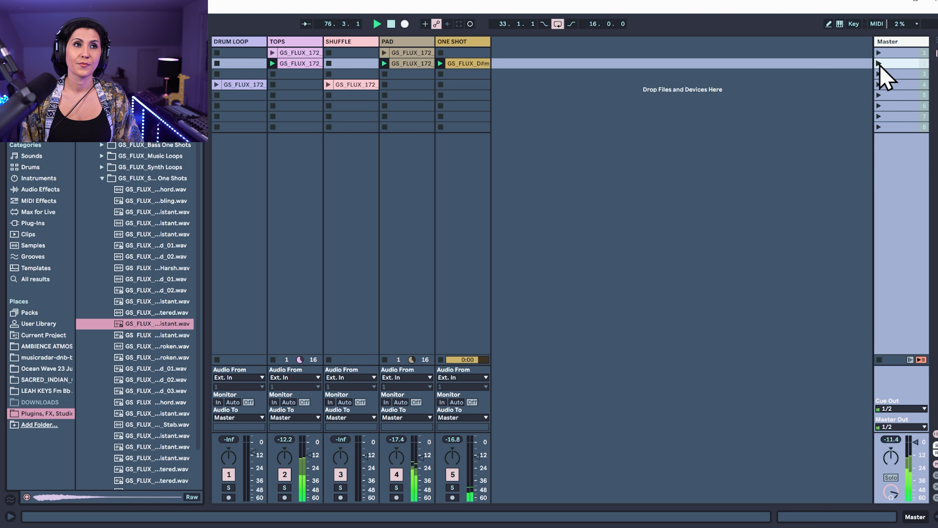
pyautogui.doubleClick(465, 64)
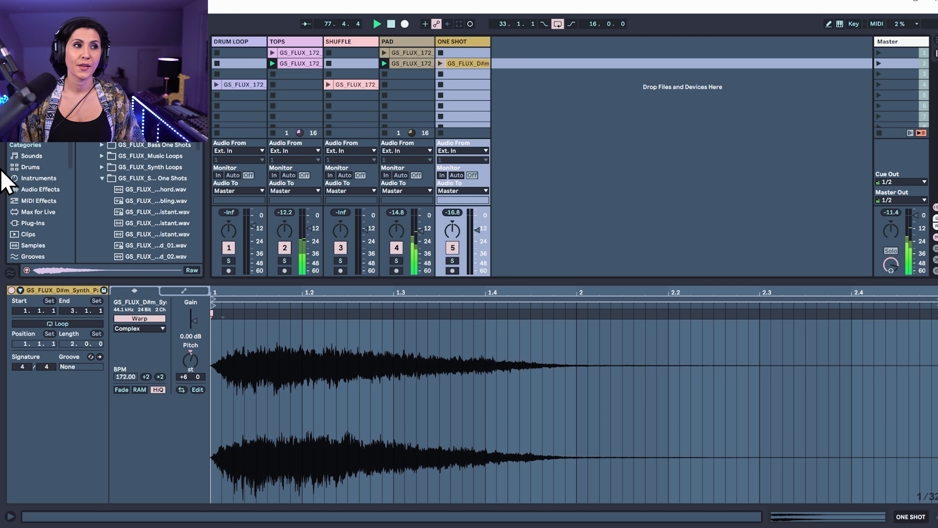
pyautogui.click(70, 324)
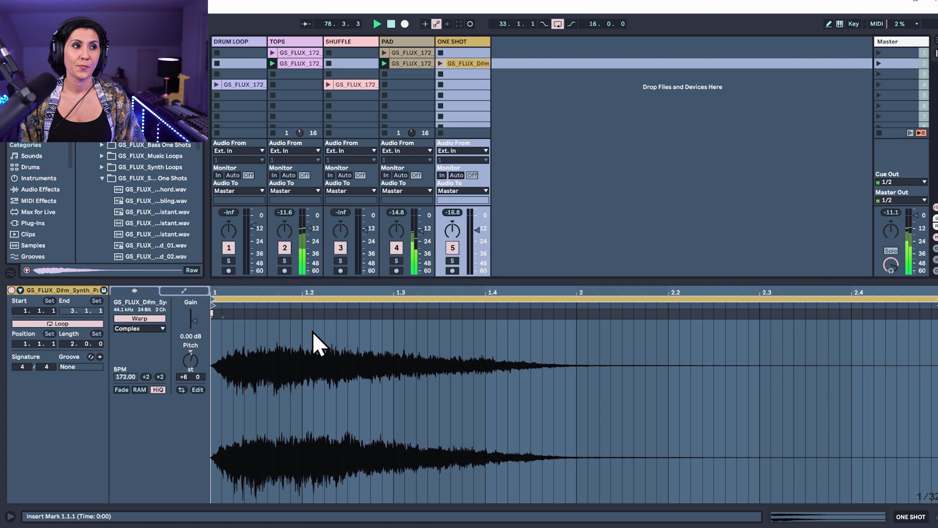
pyautogui.click(880, 64)
pyautogui.hotkey('ctrl', 'alt', 'l')
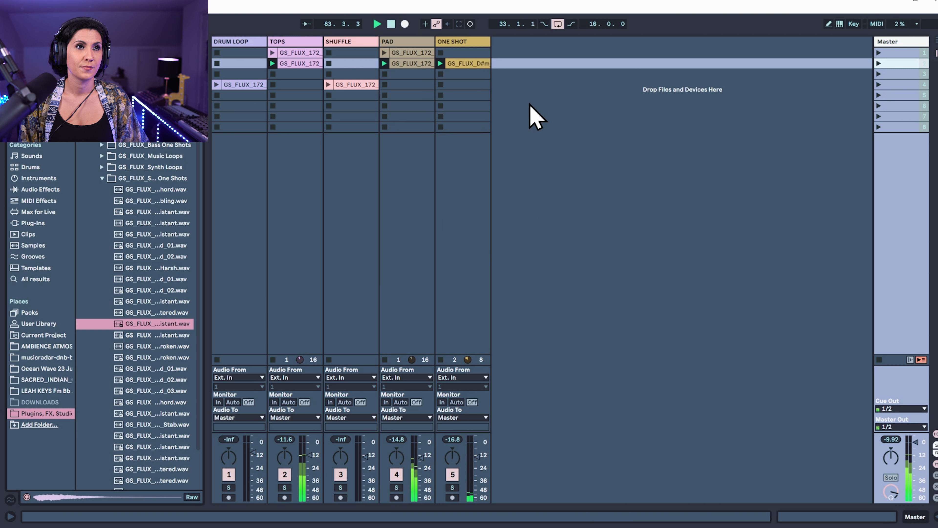
# Duplicate the second scene's hat, pad and one-shot clips into the third scene and move the shuffle clip up into it
pyautogui.click(297, 76)
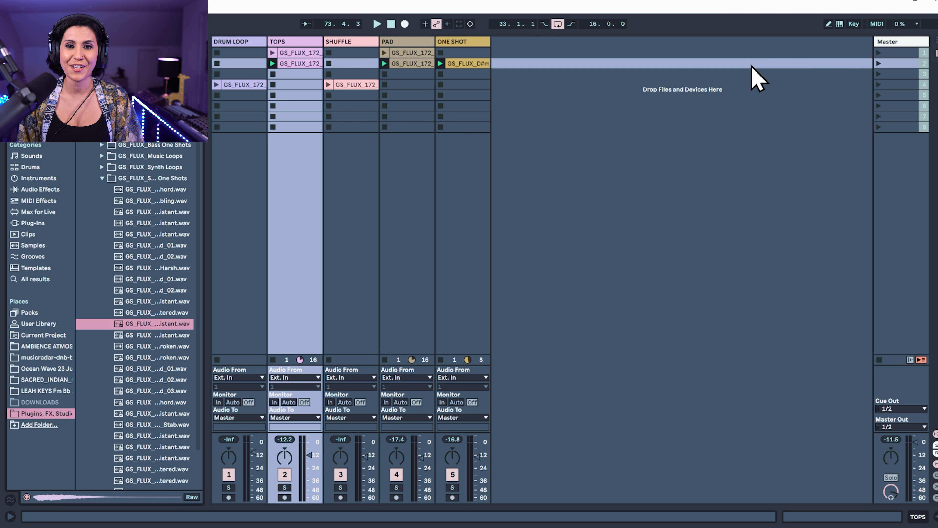
pyautogui.click(287, 64)
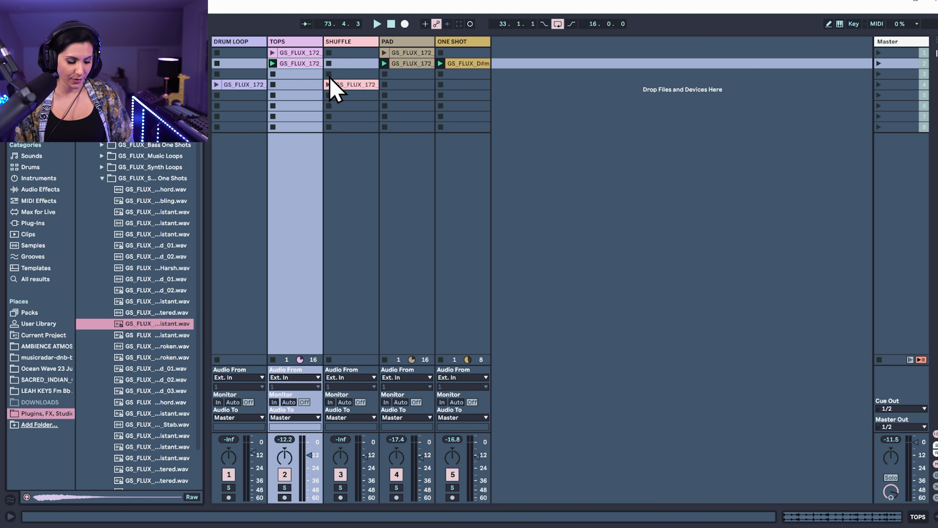
pyautogui.hotkey('ctrl', 'd')
pyautogui.click(423, 64)
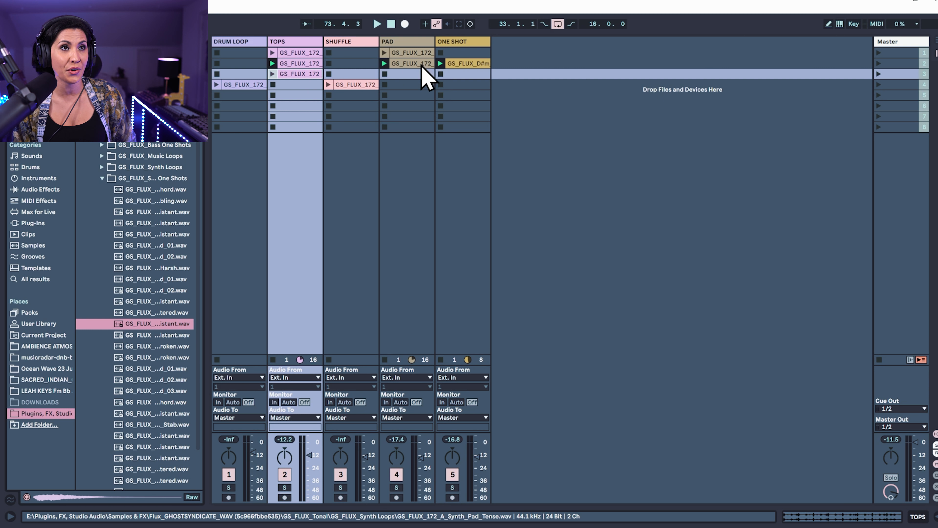
pyautogui.keyDown('shift'); pyautogui.click(467, 64); pyautogui.keyUp('shift')
pyautogui.hotkey('ctrl', 'd')
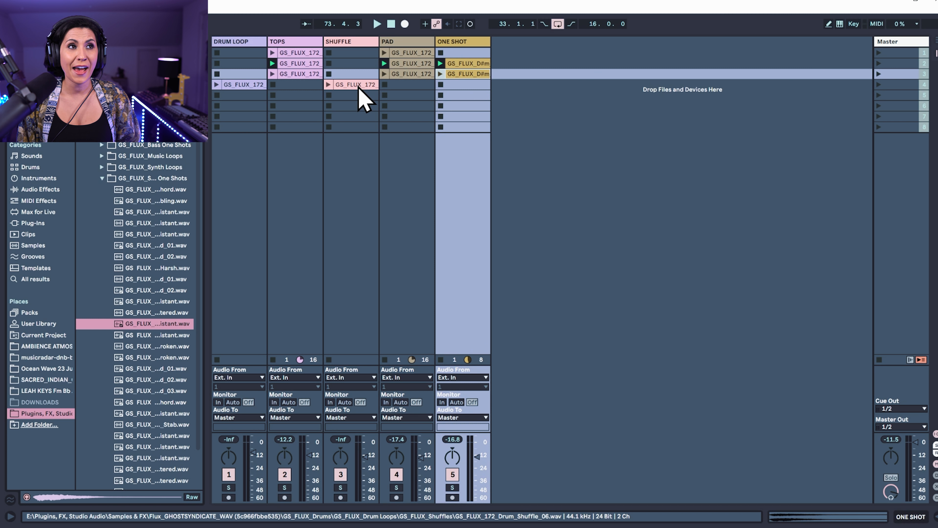
pyautogui.moveTo(358, 87)
pyautogui.mouseDown()
pyautogui.moveTo(358, 76)
pyautogui.moveTo(367, 79)
pyautogui.mouseUp()
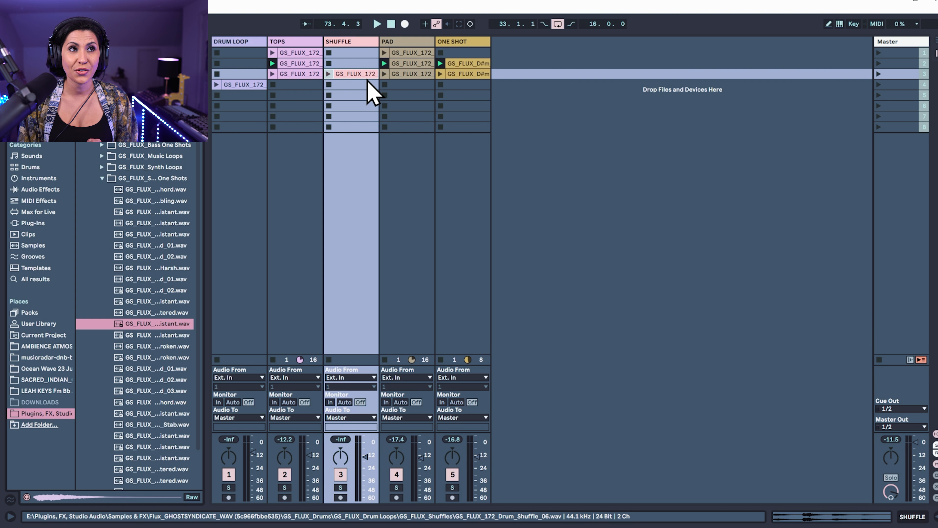
# Duplicate the third scene's hat, shuffle, pad and one-shot clips into the fourth scene alongside the drum loop
pyautogui.press('Left')
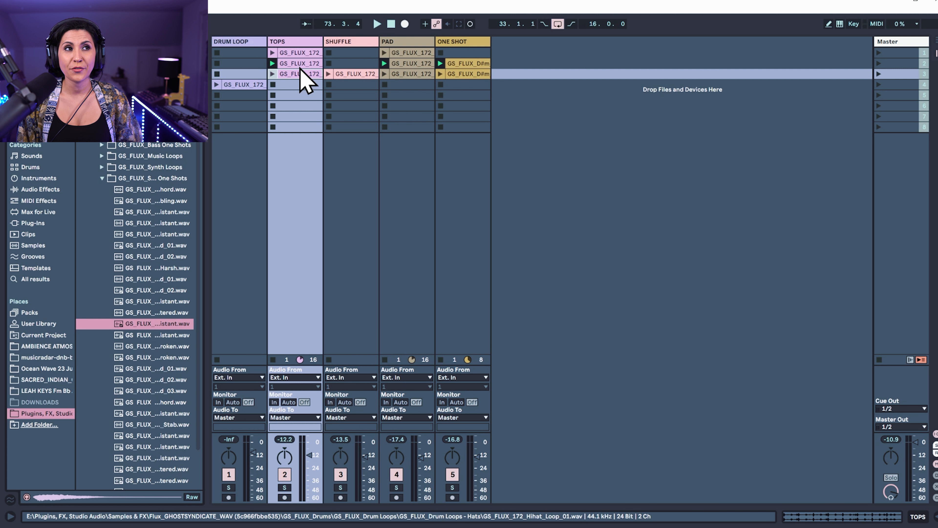
pyautogui.click(480, 74)
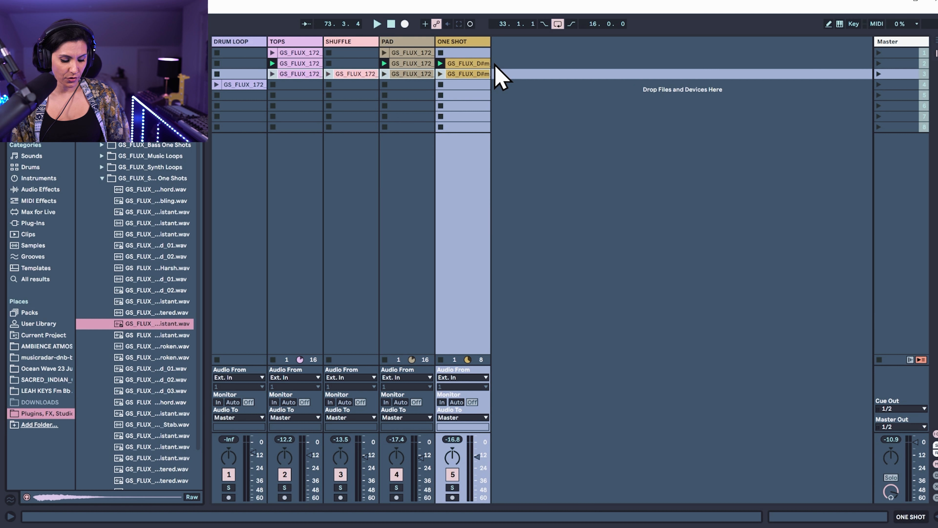
pyautogui.hotkey('ctrl', 'd')
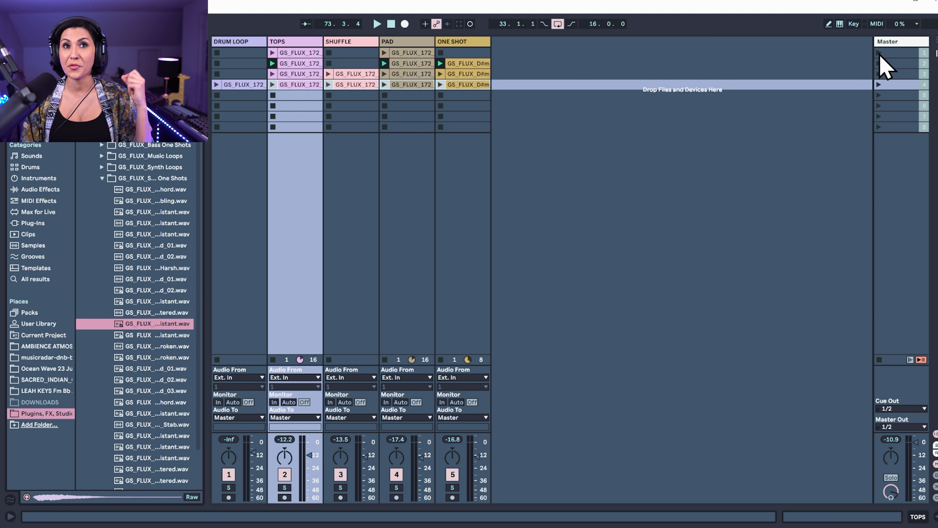
# Launch the second, third and fourth scenes in turn to hear how the layers build up
pyautogui.click(880, 63)
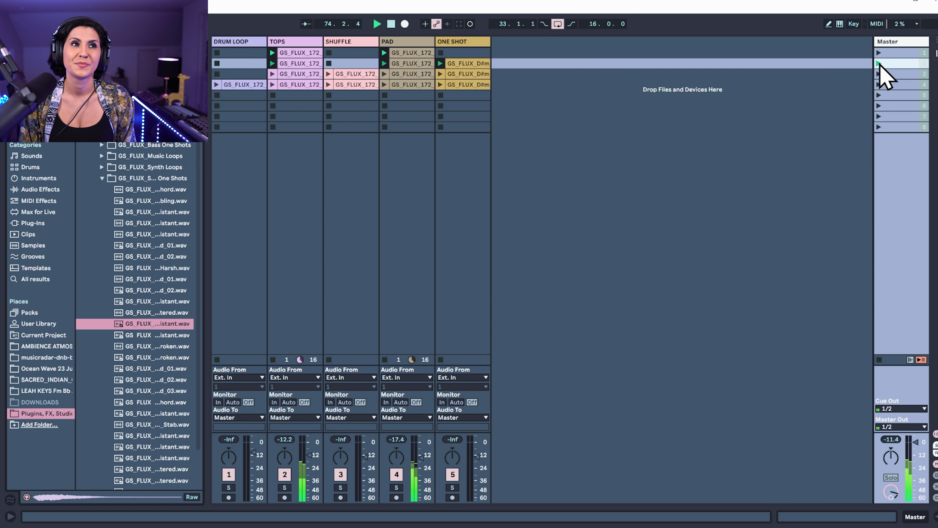
pyautogui.click(879, 74)
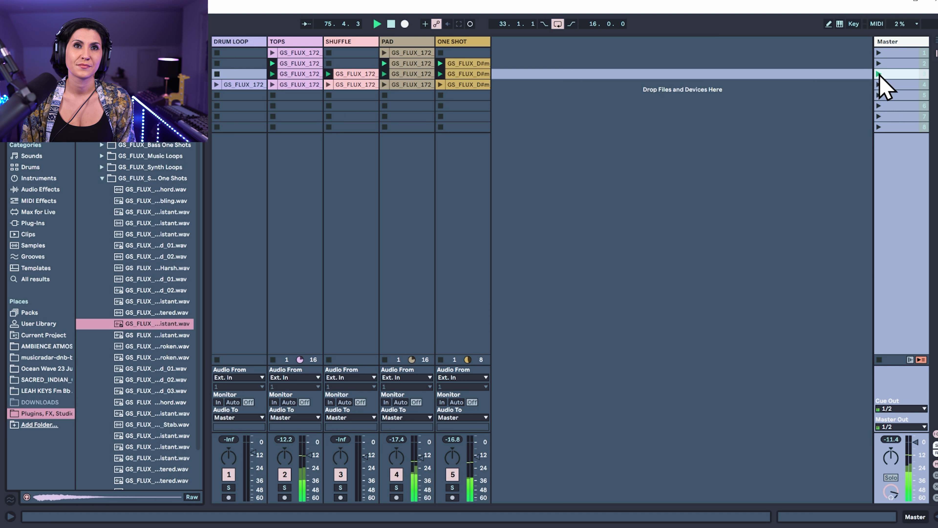
pyautogui.click(879, 84)
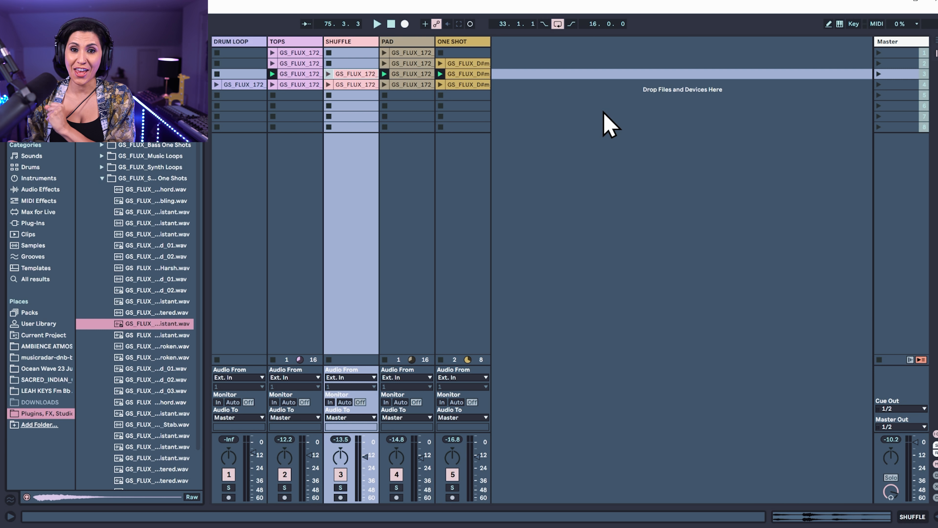
# Turn on looping for the third scene's shuffle clip, set its start to -2.1.1 and extend the loop back to there
pyautogui.doubleClick(352, 74)
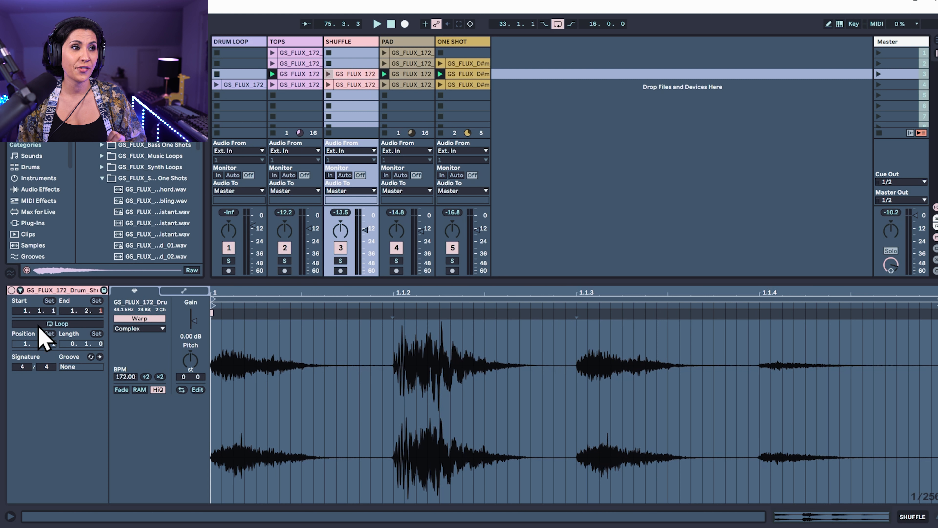
pyautogui.click(34, 322)
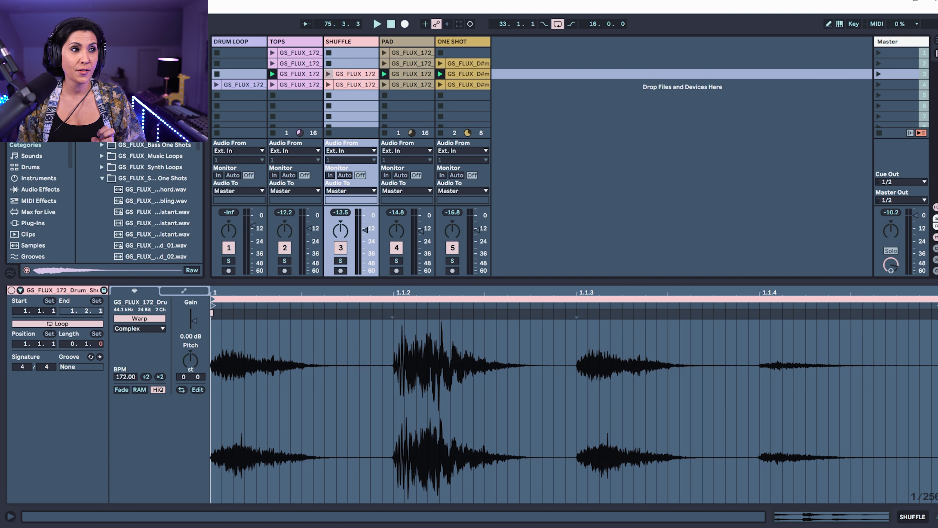
pyautogui.moveTo(26, 311); pyautogui.dragTo(27, 317)
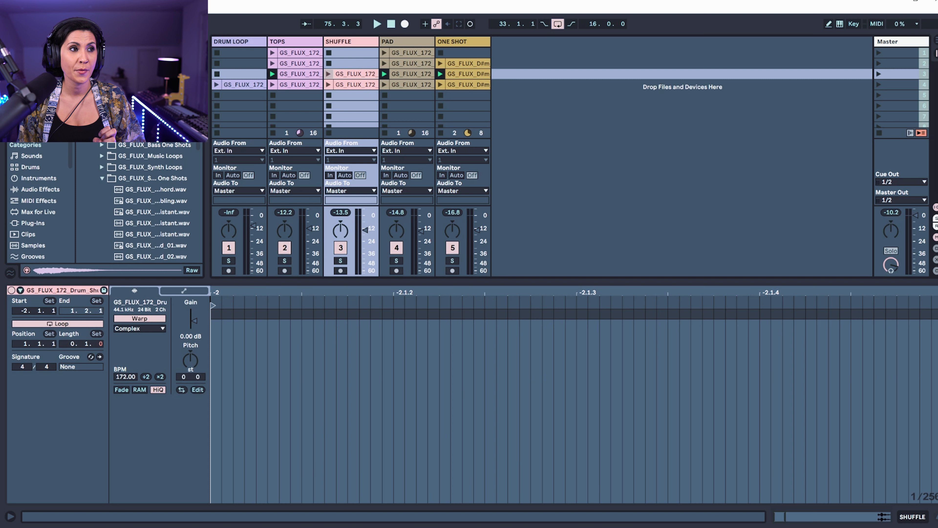
pyautogui.moveTo(256, 292); pyautogui.dragTo(256, 248)
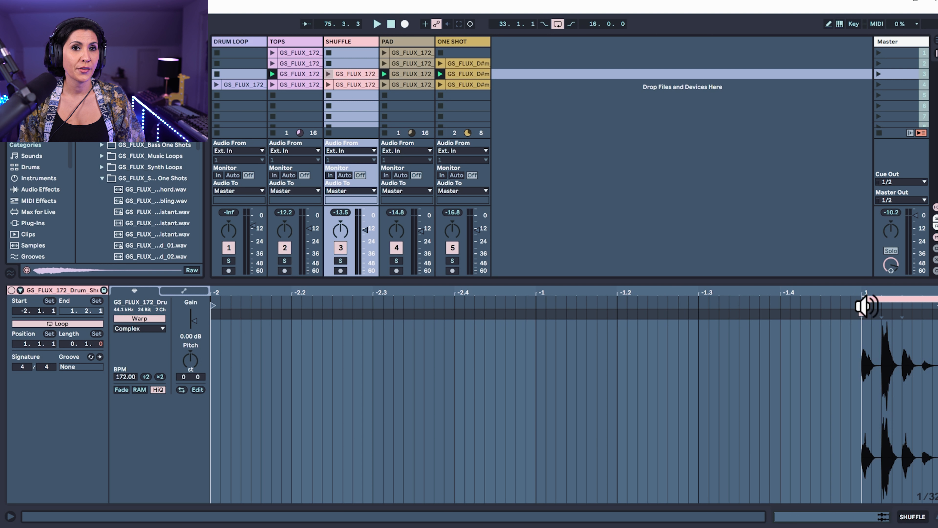
pyautogui.moveTo(864, 302); pyautogui.dragTo(217, 302)
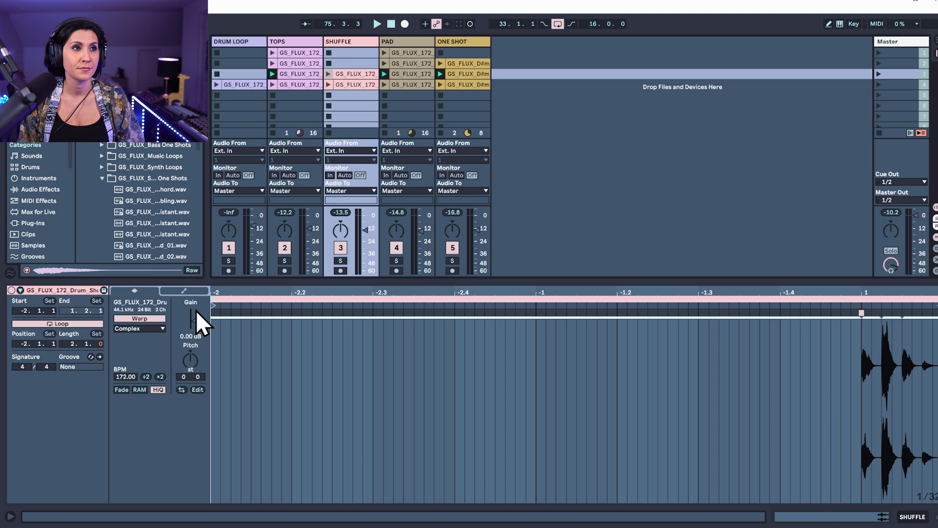
# Relaunch the third scene and shorten the shuffle clip's loop by one beat, moving the loop start to -2.2
pyautogui.click(879, 74)
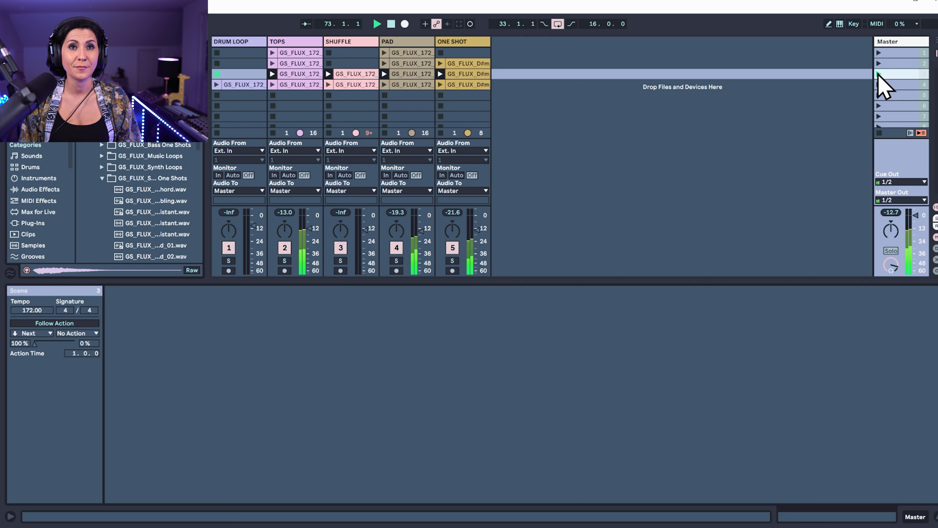
pyautogui.click(353, 75)
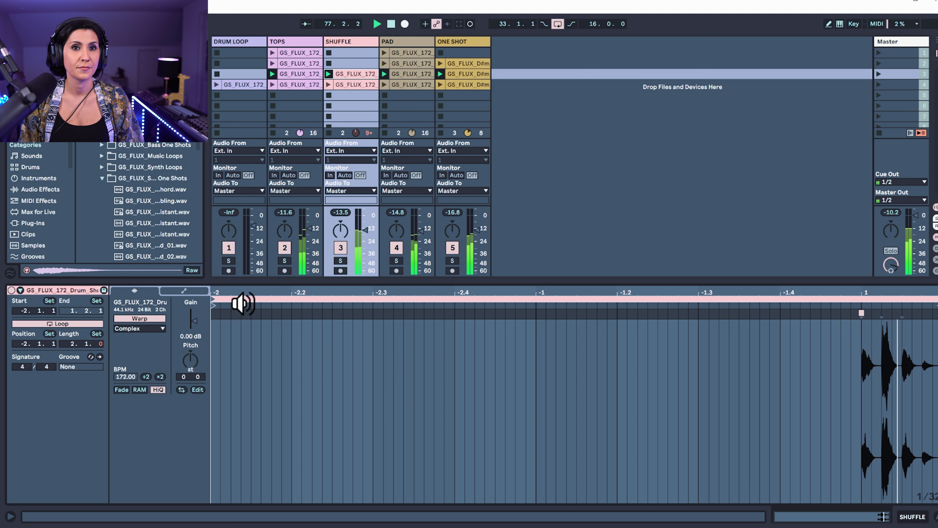
pyautogui.moveTo(213, 299); pyautogui.dragTo(297, 304)
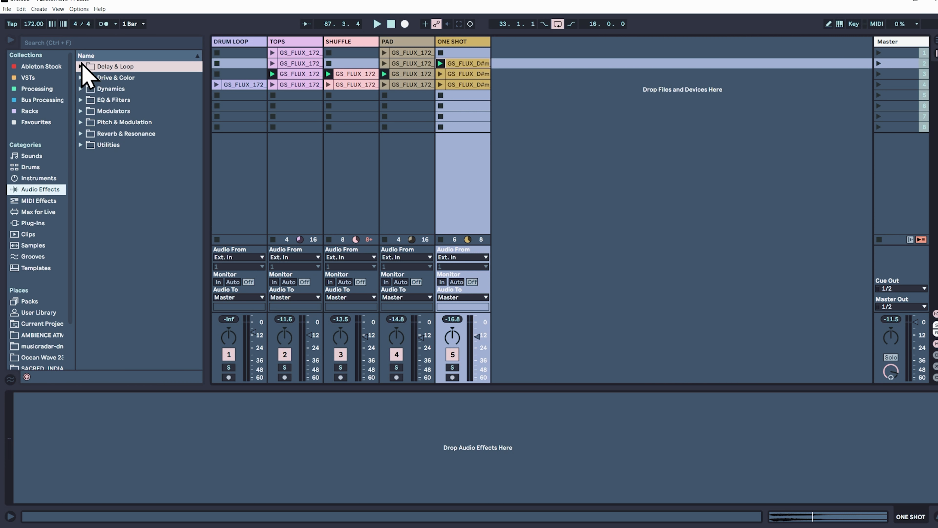
# Add the Beat Repeat effect to the ONE SHOT track and set its offset to 6/16
pyautogui.click(81, 66)
pyautogui.moveTo(126, 78); pyautogui.dragTo(469, 52)
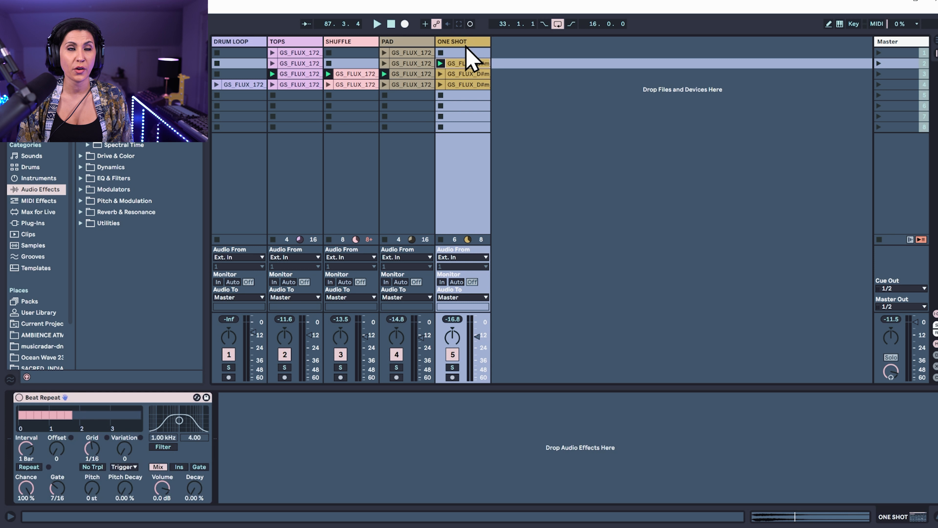
pyautogui.moveTo(57, 454); pyautogui.dragTo(92, 442)
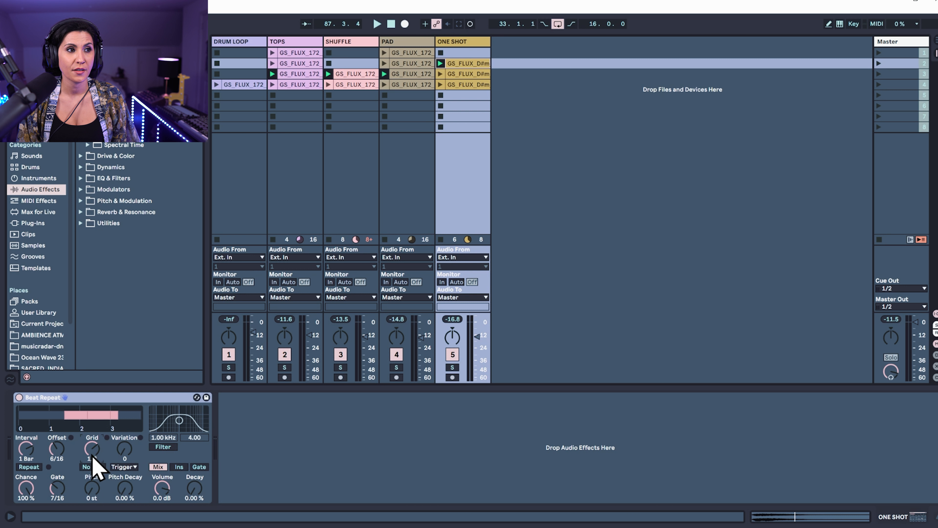
# Solo the ONE SHOT track while setting its Beat Repeat grid to 1/16 and offset to 8/16, and unsolo it
pyautogui.click(452, 368)
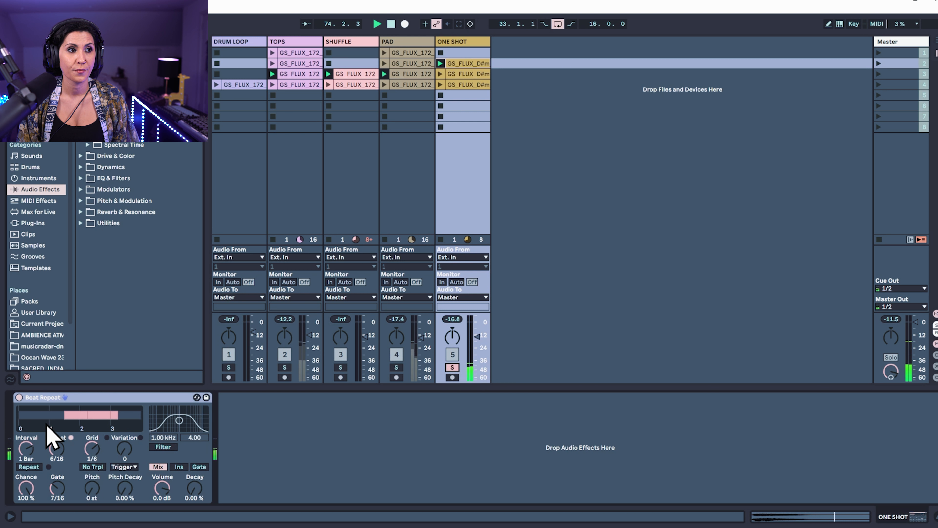
pyautogui.moveTo(92, 453); pyautogui.dragTo(63, 452)
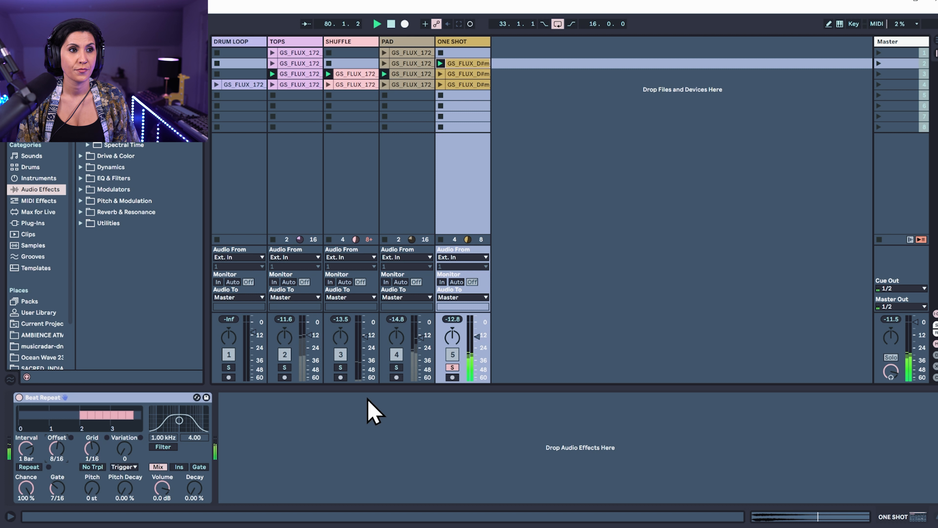
pyautogui.click(452, 367)
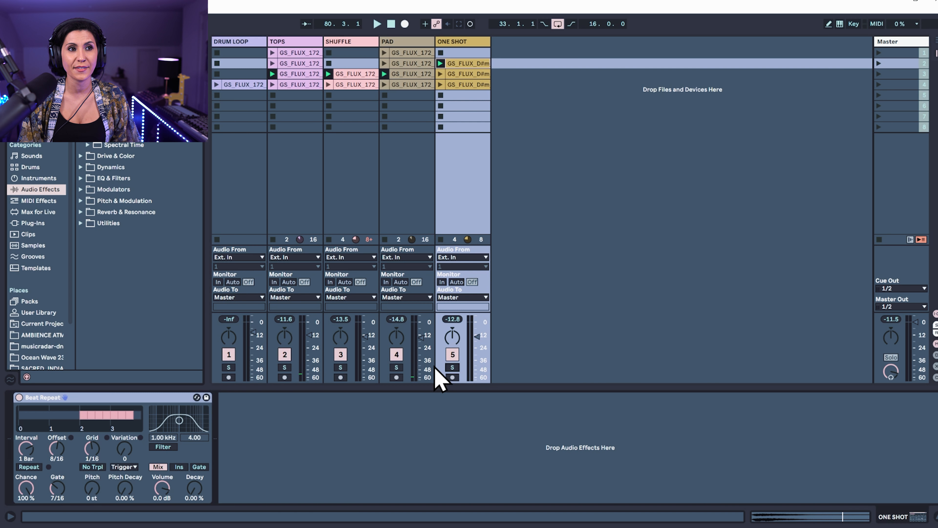
# Launch the second and third scenes and slightly lower the ONE SHOT track's volume during playback
pyautogui.click(879, 63)
pyautogui.click(894, 73)
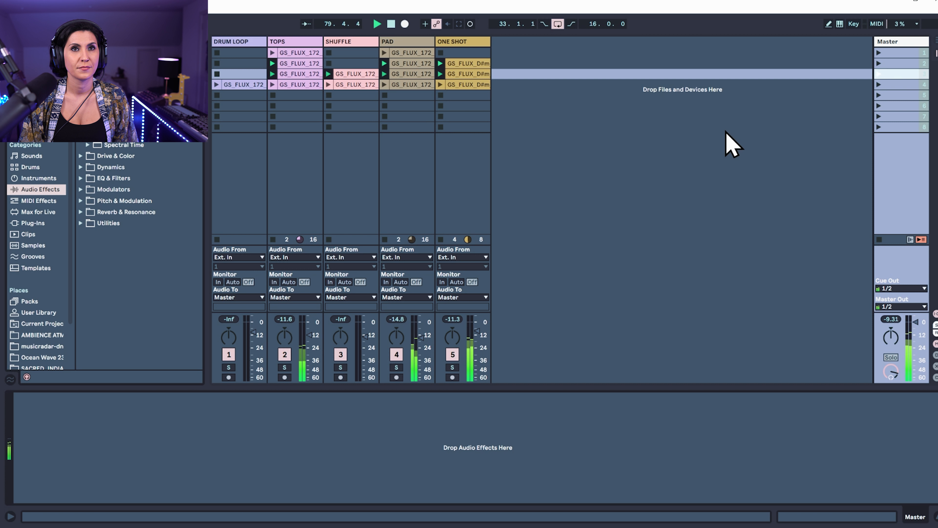
pyautogui.moveTo(477, 331); pyautogui.dragTo(476, 334)
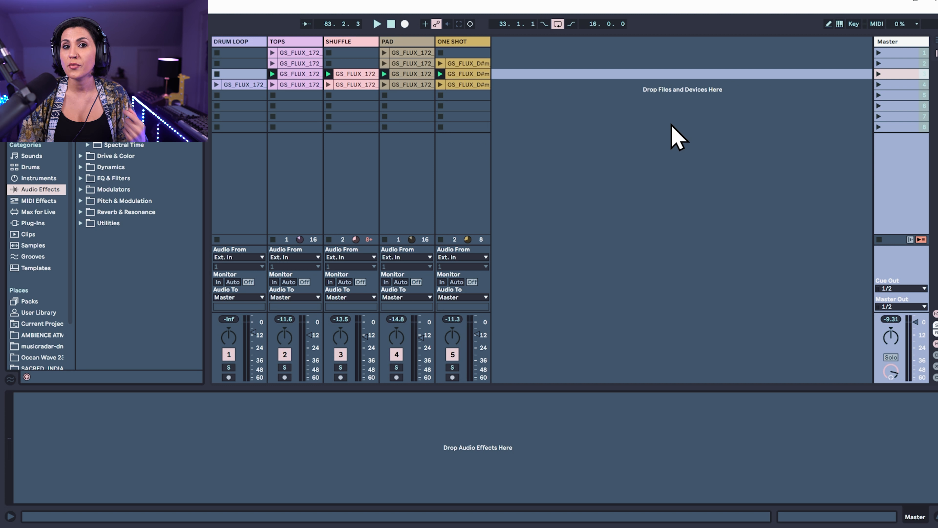
# Replay the second, third and fourth scenes in sequence to check the balance of the layers
pyautogui.click(879, 64)
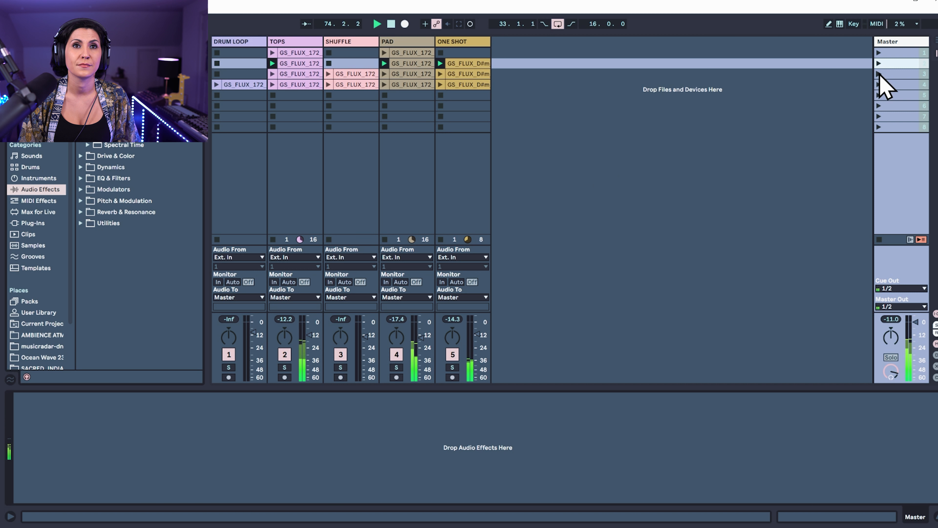
pyautogui.click(880, 74)
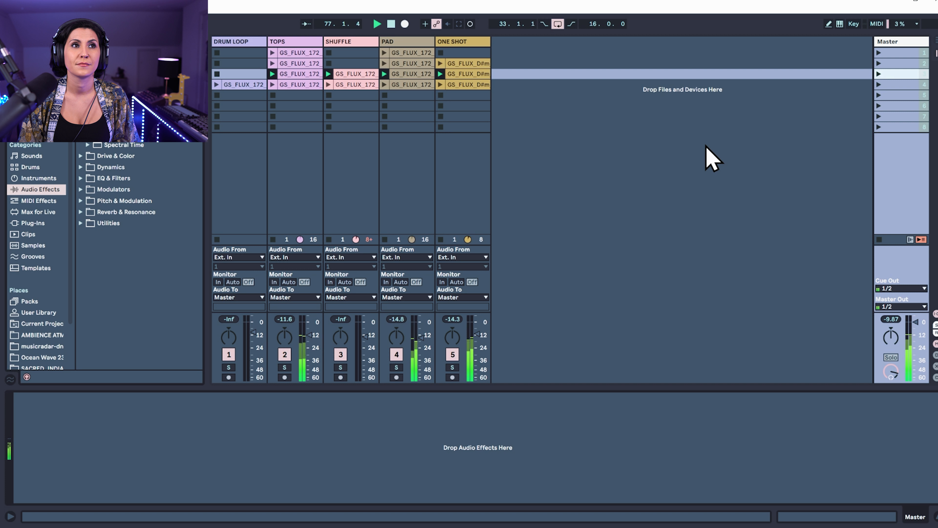
pyautogui.click(879, 85)
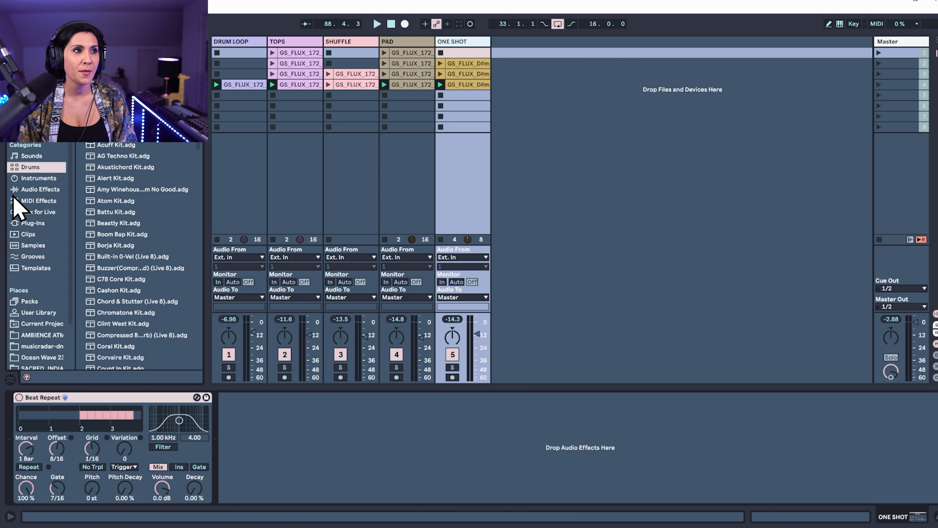
# Load the 808 Core Kit onto a new MIDI track and insert an empty MIDI clip in its first slot
pyautogui.click(28, 167)
pyautogui.moveTo(109, 145); pyautogui.dragTo(509, 63)
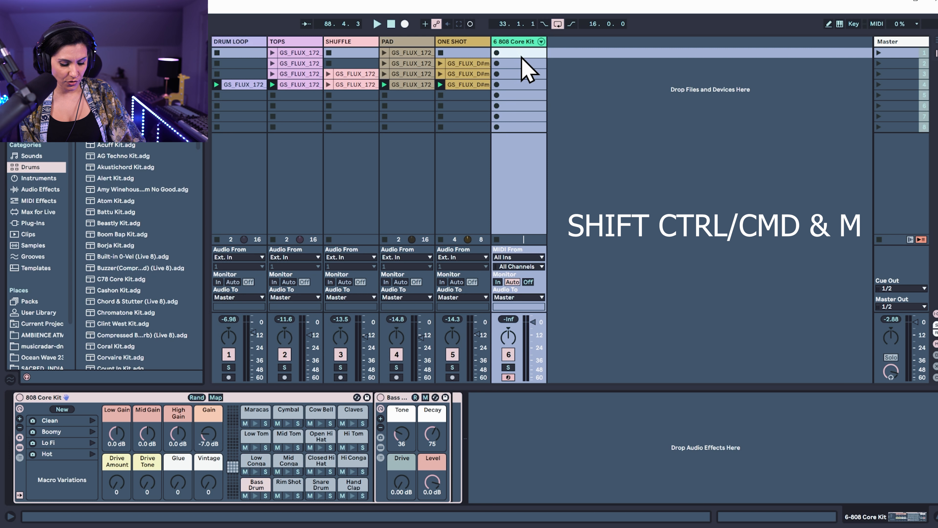
pyautogui.hotkey('ctrl', 'shift', 'm')
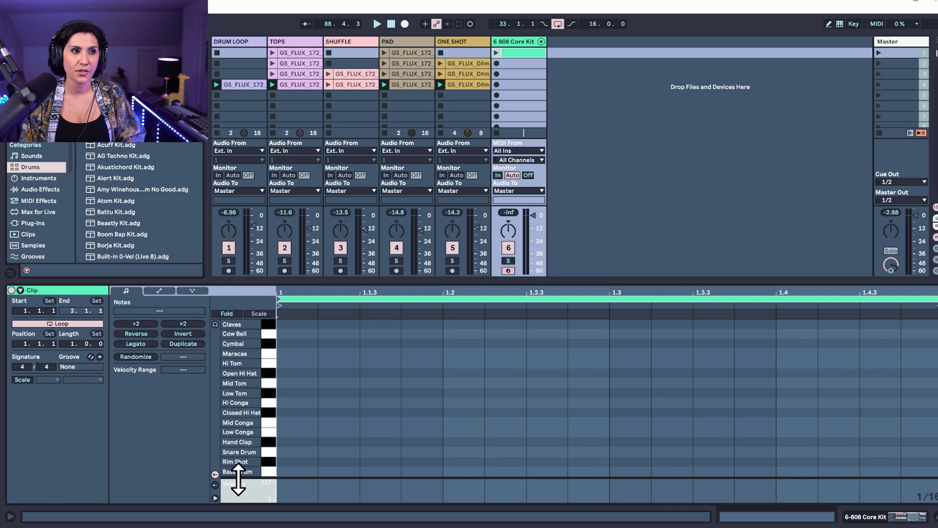
# Add Open Hi Hat notes on every eighth note of the 808 Core Kit clip, from 1.1.1 to 1.4.3
pyautogui.doubleClick(300, 373)
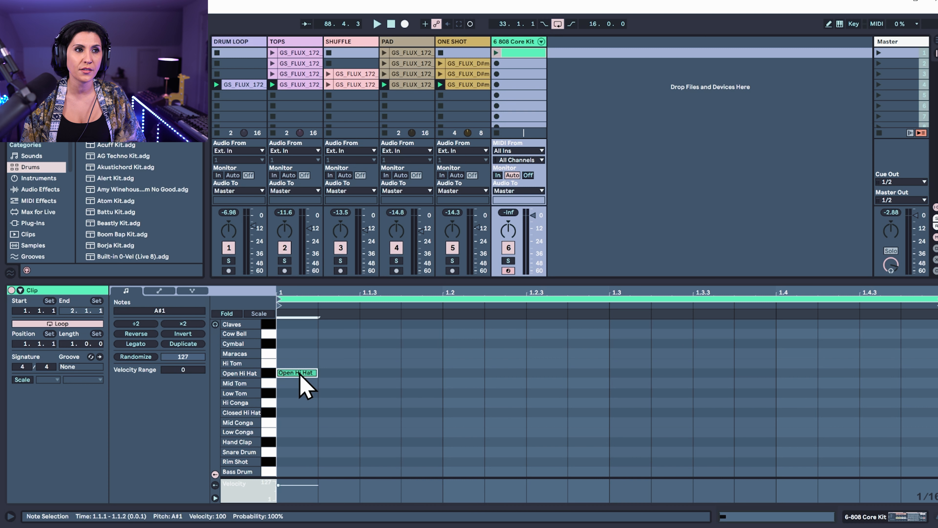
pyautogui.doubleClick(367, 373)
pyautogui.click(470, 375)
pyautogui.doubleClick(469, 374)
pyautogui.doubleClick(545, 373)
pyautogui.click(630, 375)
pyautogui.doubleClick(630, 373)
pyautogui.click(702, 377)
pyautogui.doubleClick(714, 375)
pyautogui.click(795, 377)
pyautogui.doubleClick(796, 375)
pyautogui.click(872, 373)
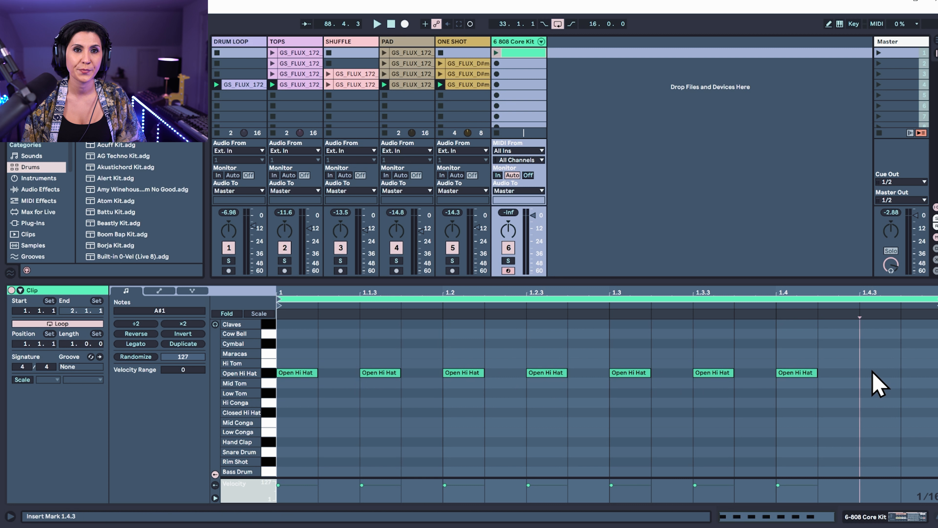
pyautogui.doubleClick(872, 373)
# Add Maracas notes at 1.1.2, 1.1.3, 1.2.2, 1.2.3, 1.3.1, 1.3.2, 1.3.4, 1.4.1 and 1.4.3 while the clip plays
pyautogui.press('space')
pyautogui.click(326, 351)
pyautogui.doubleClick(327, 346)
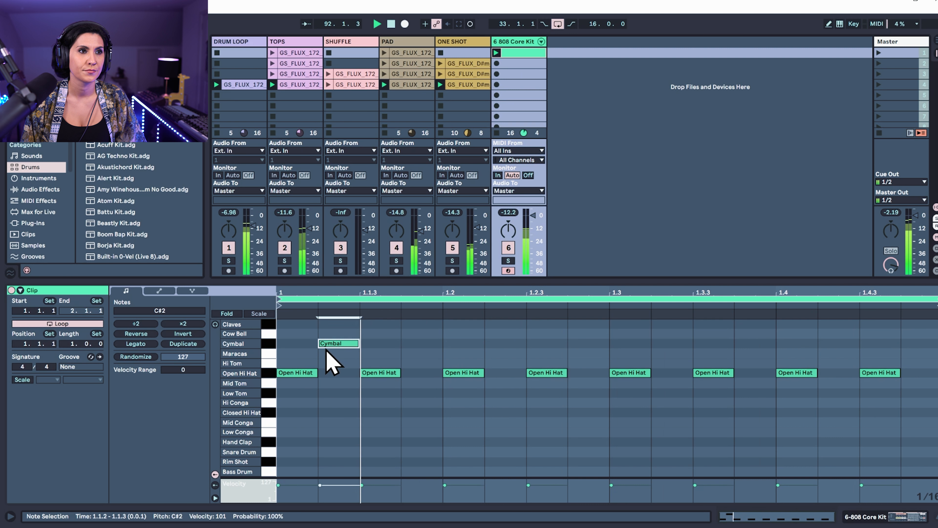
pyautogui.moveTo(342, 358); pyautogui.dragTo(356, 362)
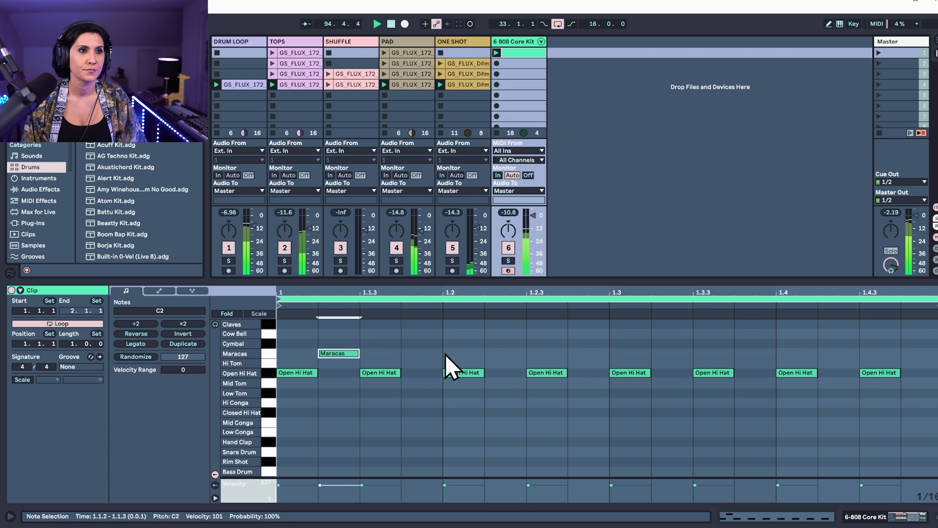
pyautogui.doubleClick(459, 344)
pyautogui.moveTo(469, 346); pyautogui.dragTo(826, 355)
pyautogui.click(841, 348)
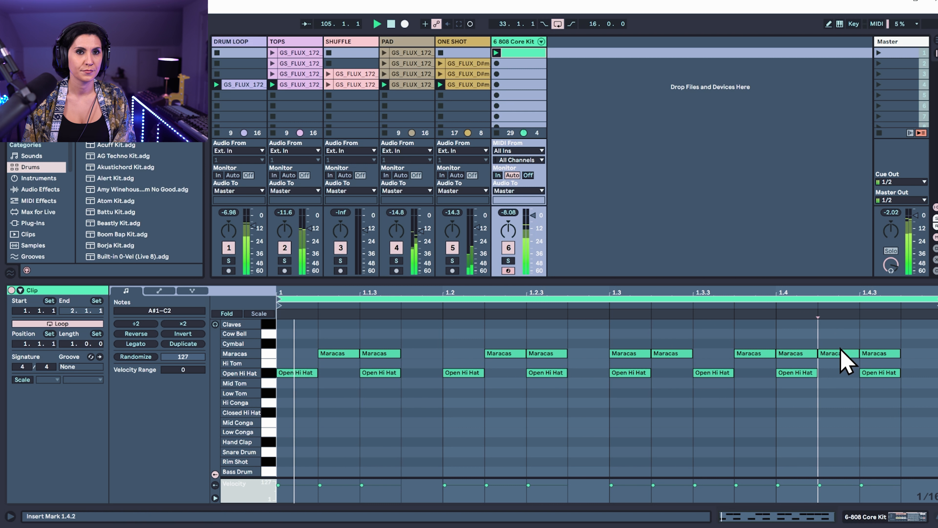
pyautogui.doubleClick(839, 354)
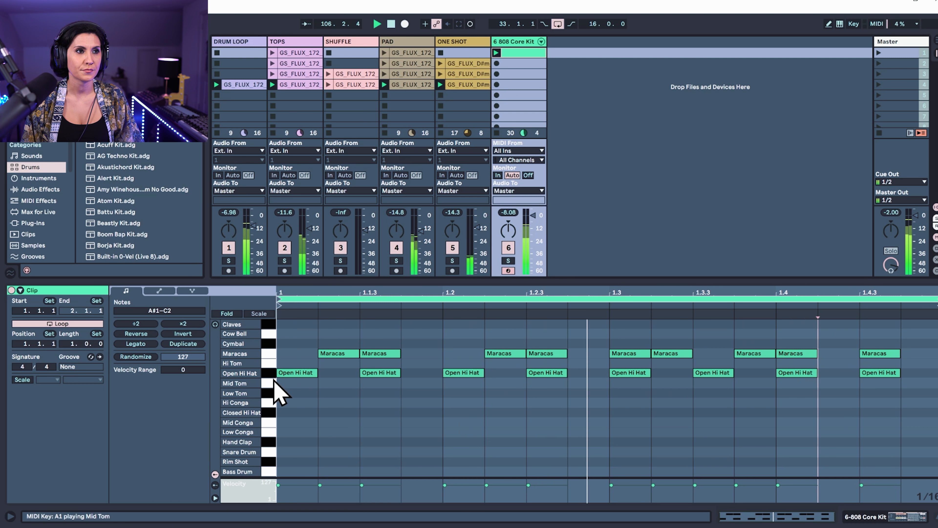
# Place Claves notes at 1.1.1 and 1.1.3, removing the trial Claves notes from the rest of the bar
pyautogui.doubleClick(307, 324)
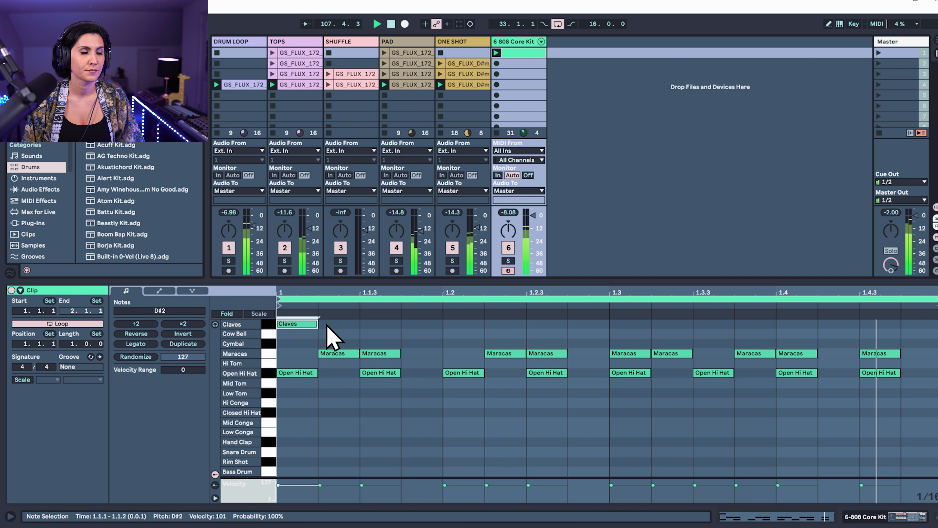
pyautogui.doubleClick(377, 323)
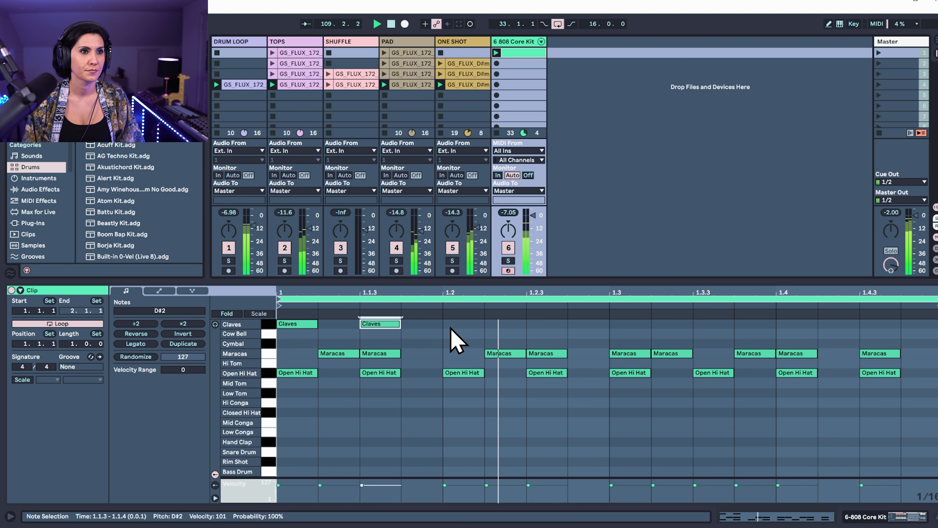
pyautogui.doubleClick(460, 324)
pyautogui.doubleClick(553, 324)
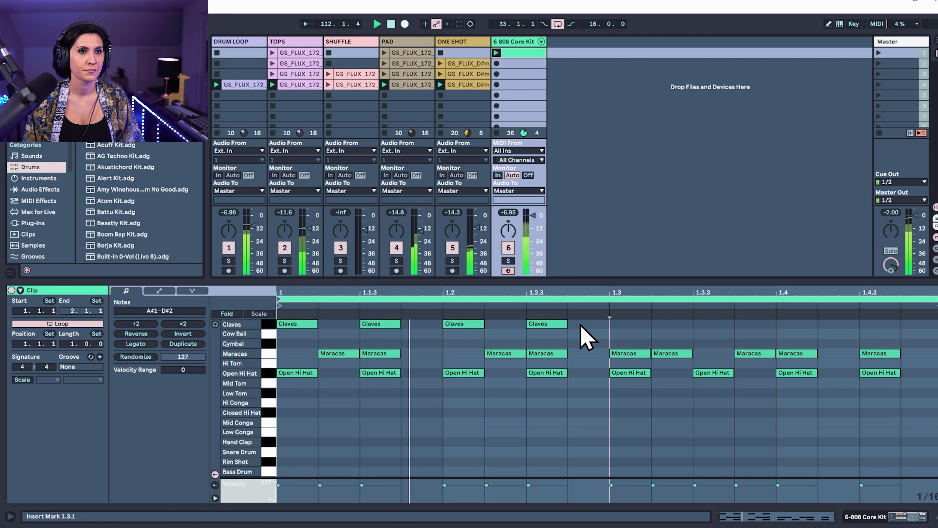
pyautogui.doubleClick(464, 324)
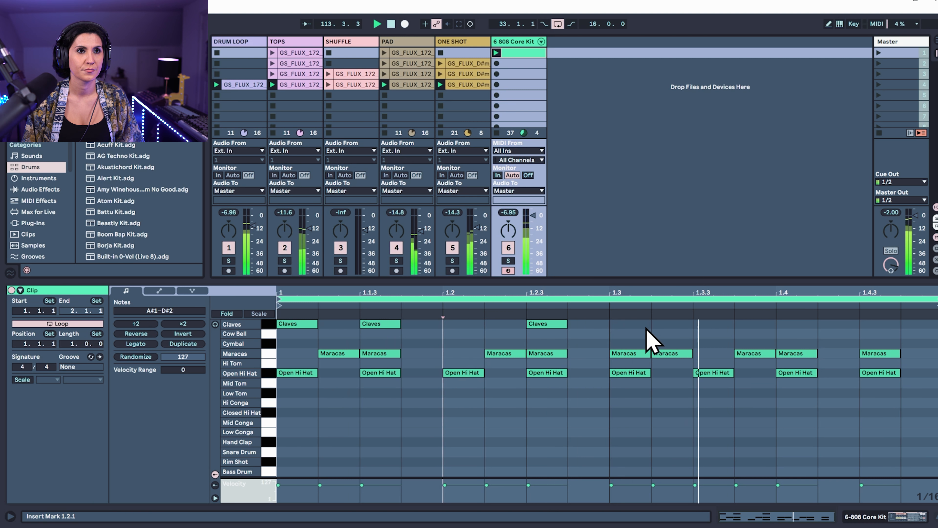
pyautogui.moveTo(558, 325); pyautogui.dragTo(599, 335)
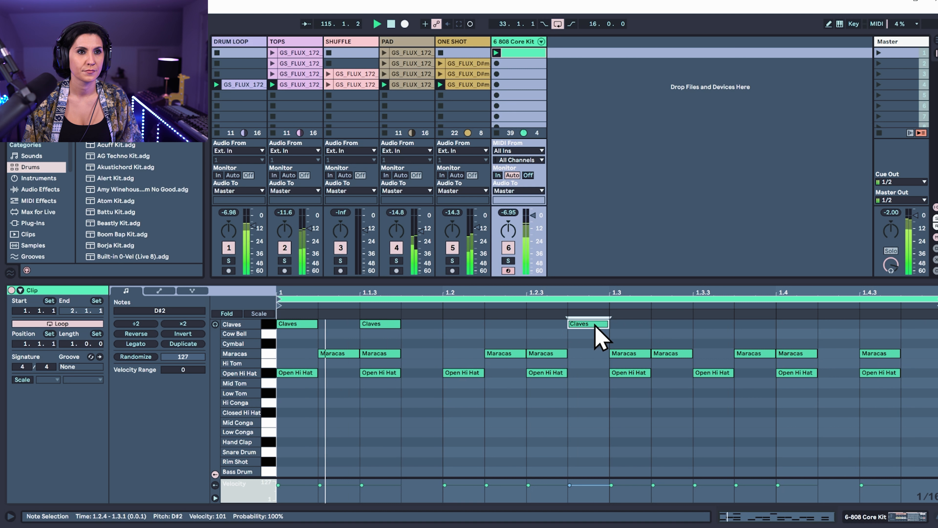
pyautogui.press('Delete')
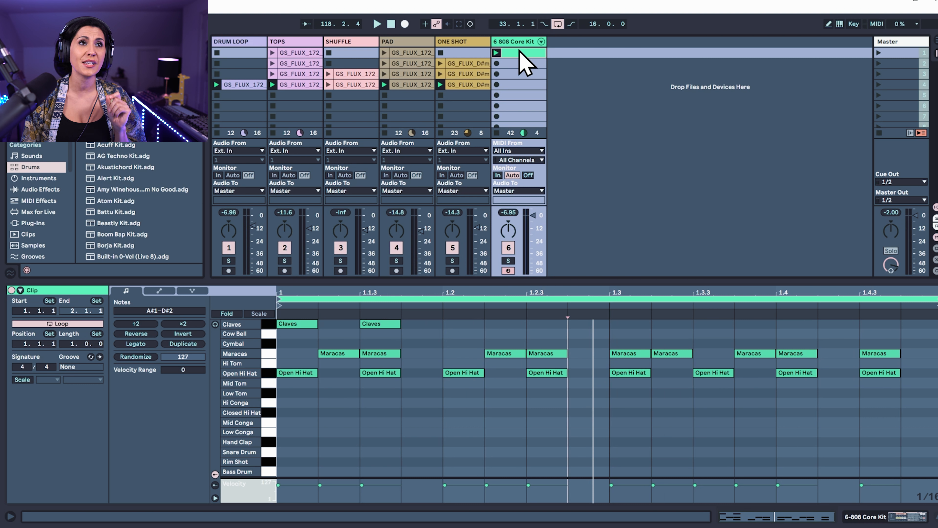
# Set the 808 Core Kit's Open Hi Hat decay to 13.6 ms and its level to -7.228 dB during playback
pyautogui.click(517, 41)
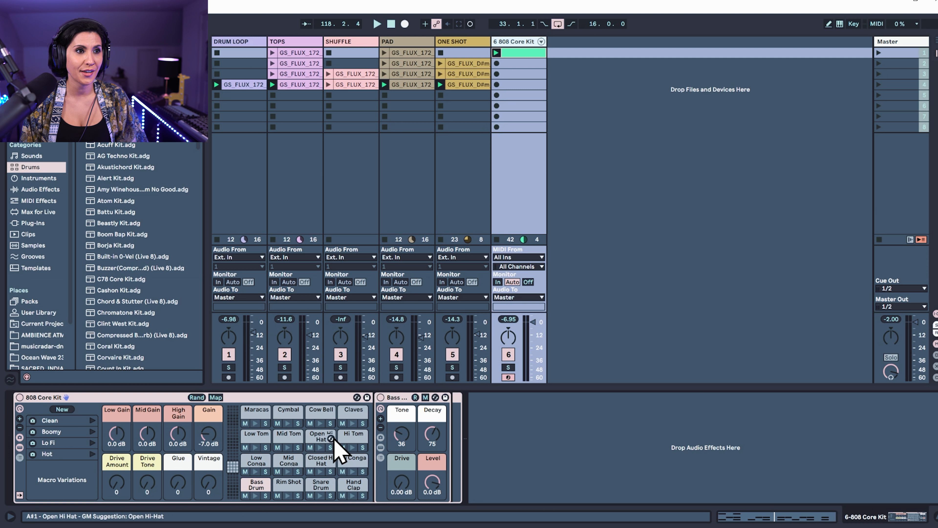
pyautogui.click(313, 436)
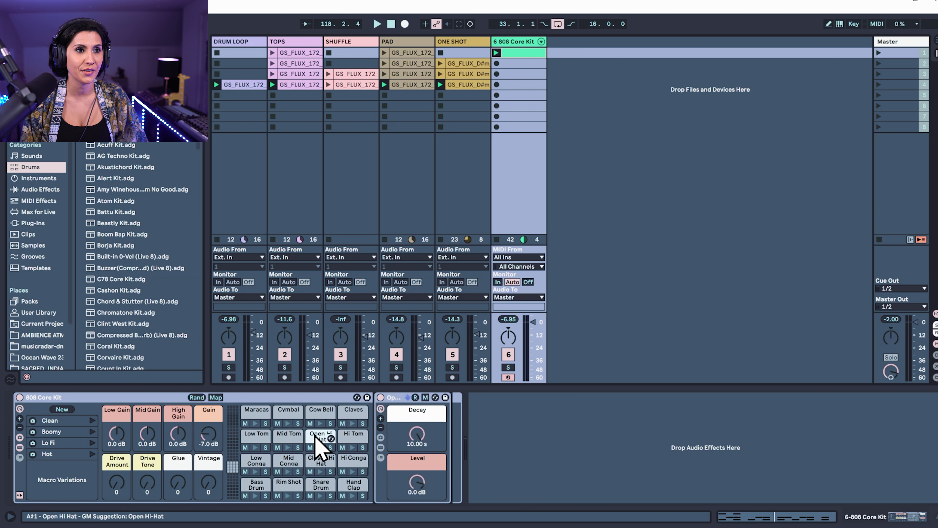
pyautogui.moveTo(410, 494); pyautogui.dragTo(410, 516)
pyautogui.click(497, 53)
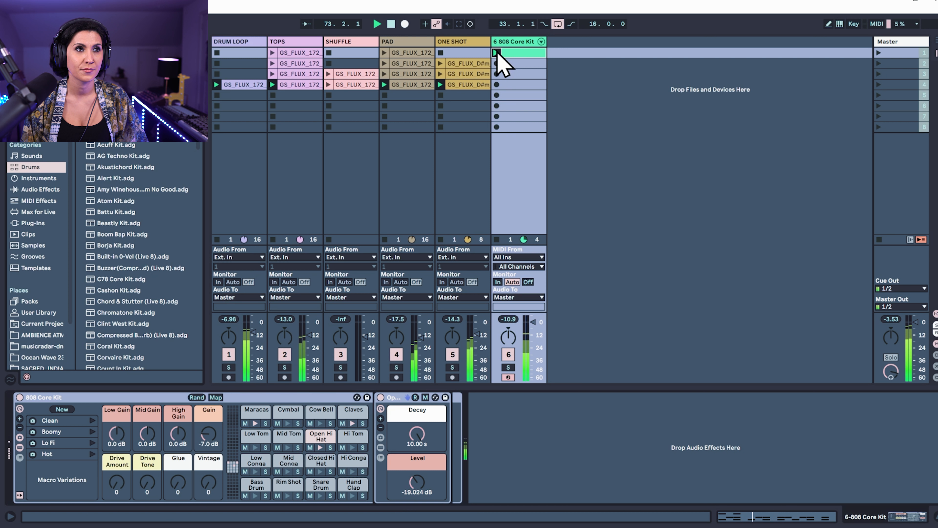
pyautogui.moveTo(419, 496); pyautogui.dragTo(419, 467)
pyautogui.moveTo(417, 433); pyautogui.dragTo(417, 462)
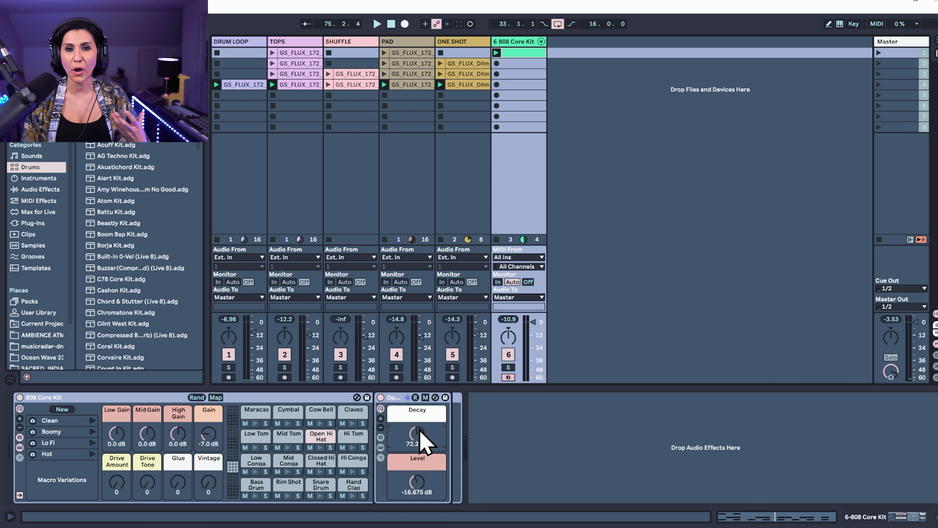
pyautogui.moveTo(423, 440)
pyautogui.mouseDown()
pyautogui.moveTo(419, 481)
pyautogui.moveTo(419, 440)
pyautogui.mouseUp()
pyautogui.moveTo(415, 477); pyautogui.dragTo(416, 466)
pyautogui.moveTo(419, 434); pyautogui.dragTo(419, 416)
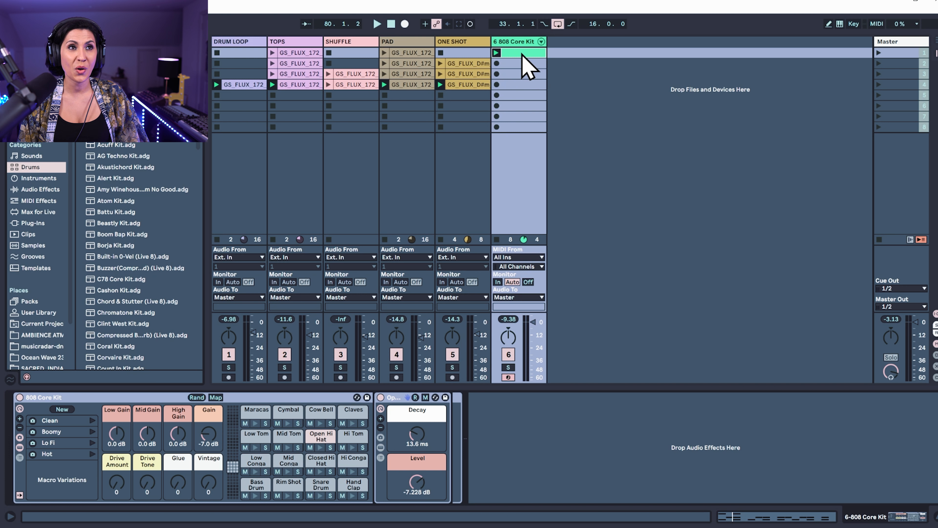
# Copy the 808 Core Kit clip into the third and fourth scenes and launch the first scene
pyautogui.moveTo(522, 53); pyautogui.dragTo(521, 85)
pyautogui.click(885, 53)
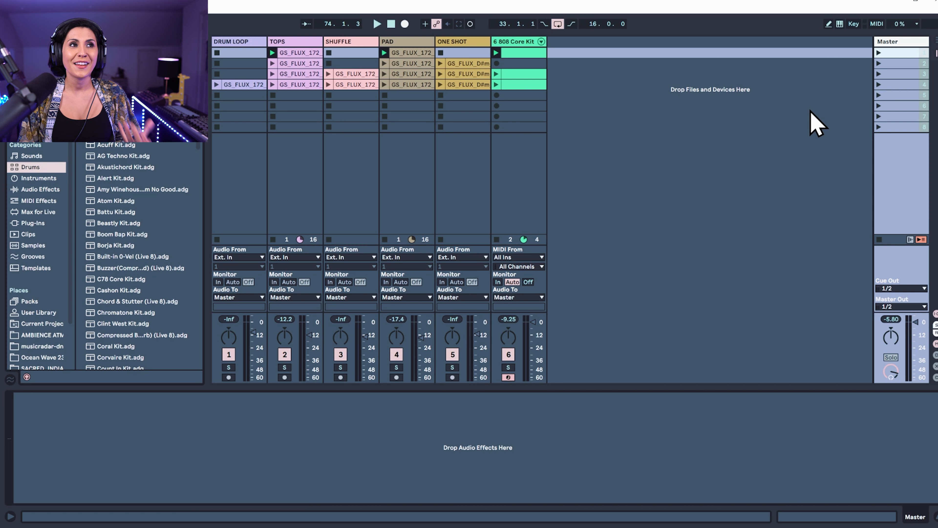
pyautogui.click(880, 52)
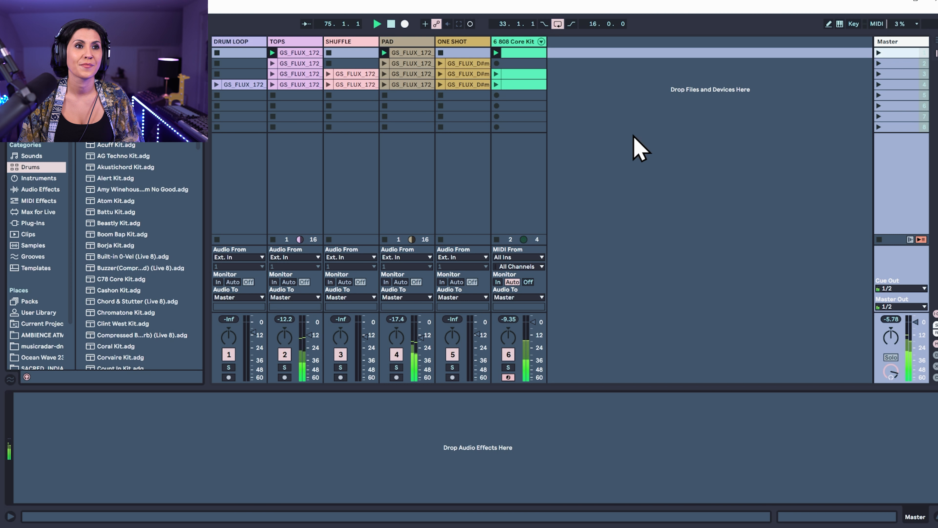
# Disarm the 808 Core Kit track and stop its playing clip
pyautogui.click(509, 377)
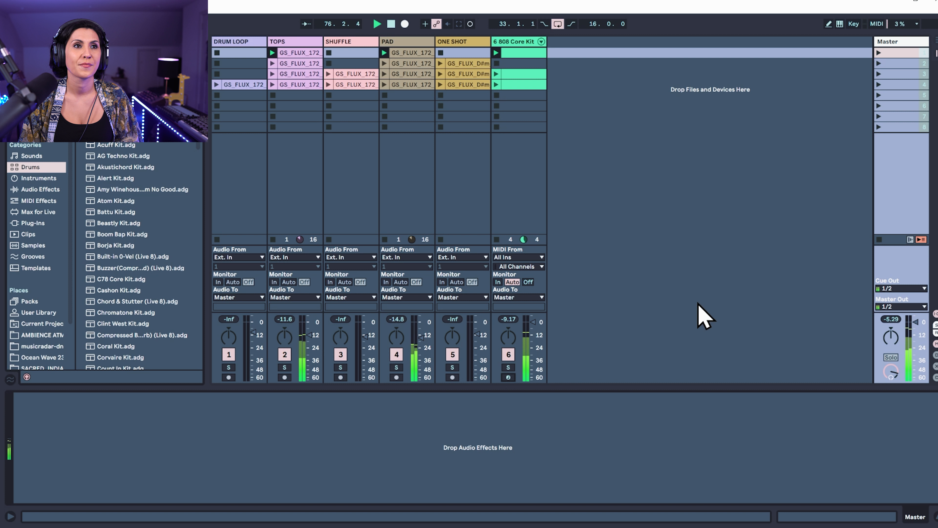
pyautogui.click(496, 95)
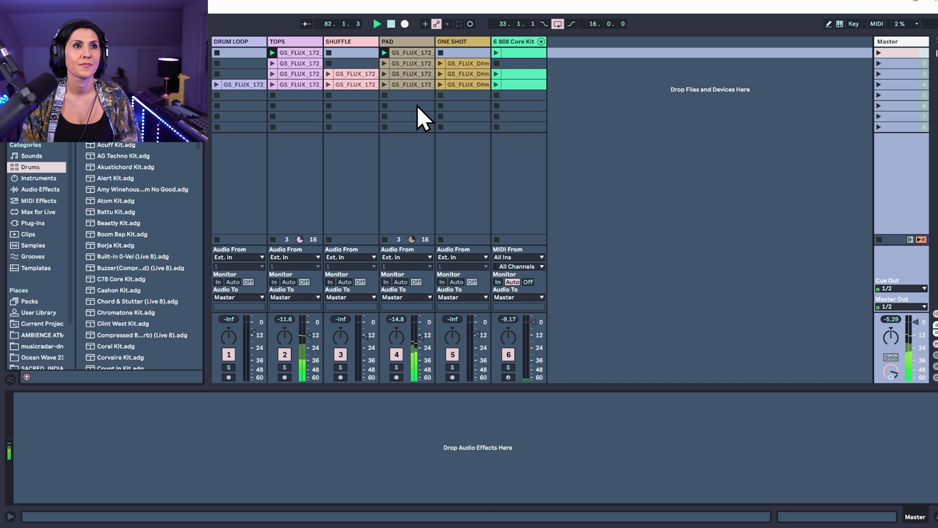
# Improvise with single clips by launching ONE SHOT slot 2, PAD slots 3 and 1, and 808 slot 3, followed by the third and fourth scenes
pyautogui.click(441, 63)
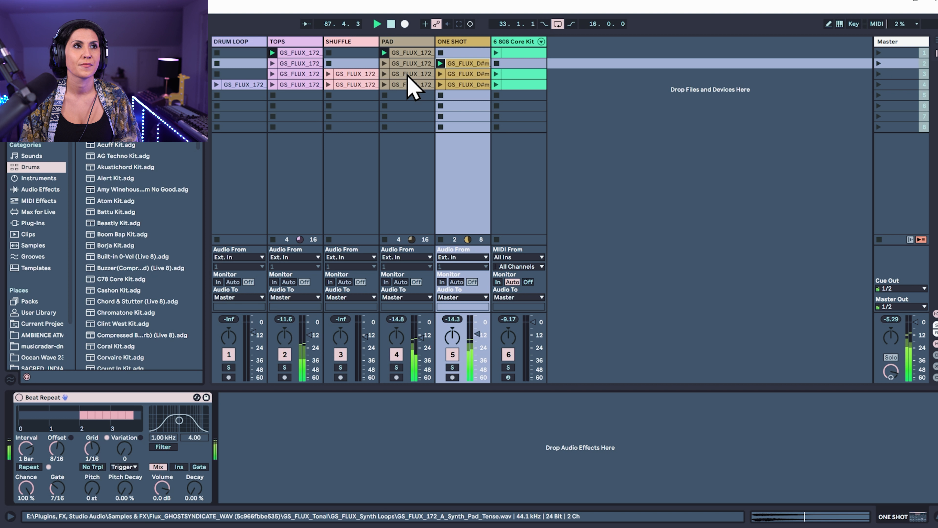
pyautogui.click(385, 74)
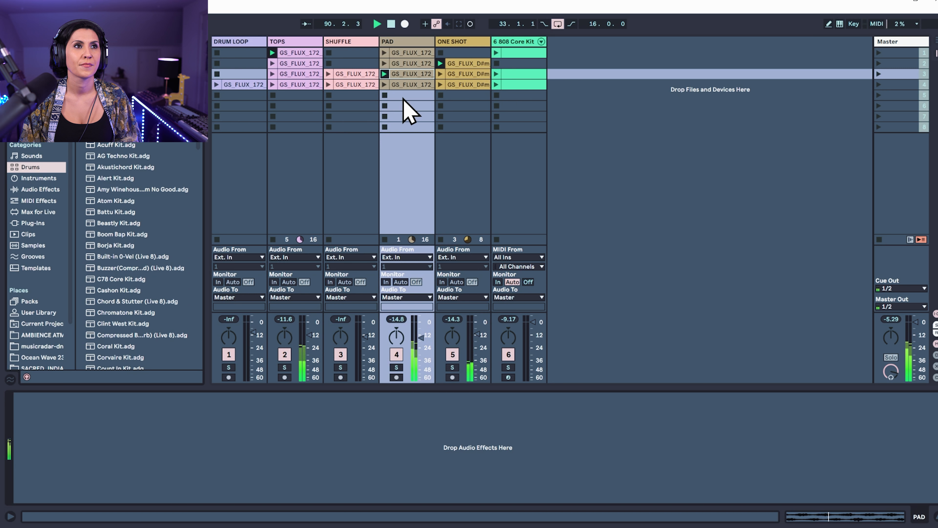
pyautogui.click(385, 52)
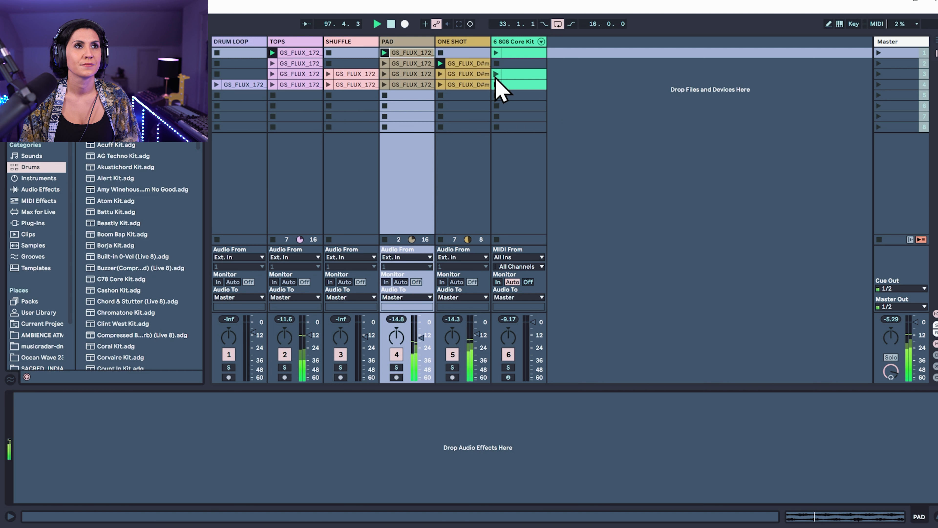
pyautogui.click(512, 74)
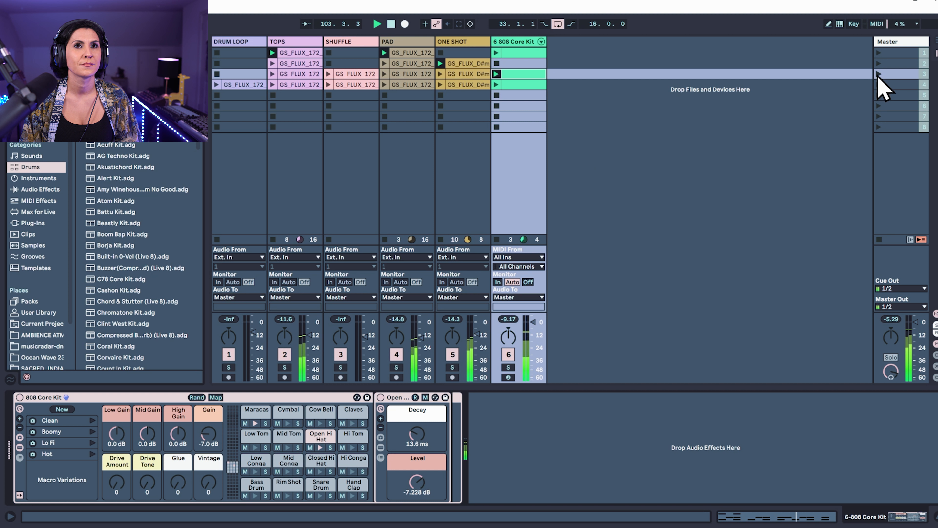
pyautogui.click(878, 74)
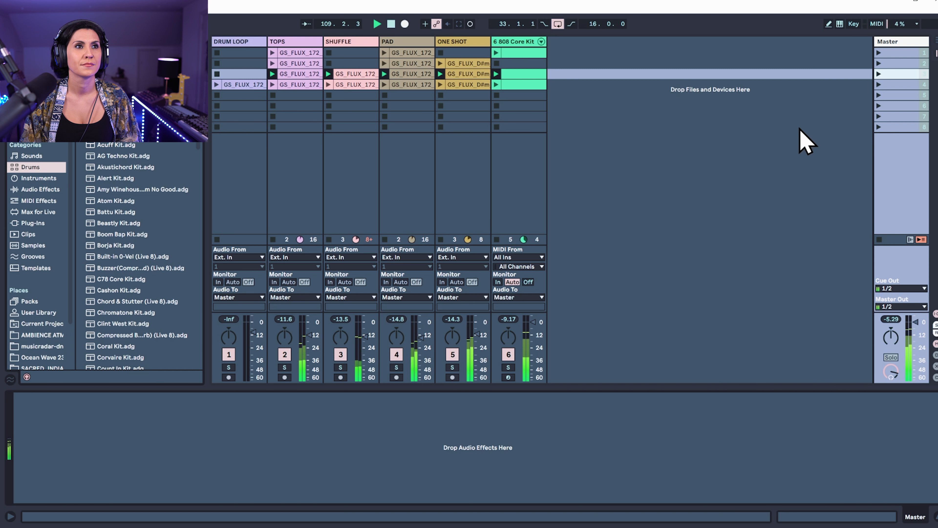
pyautogui.click(878, 84)
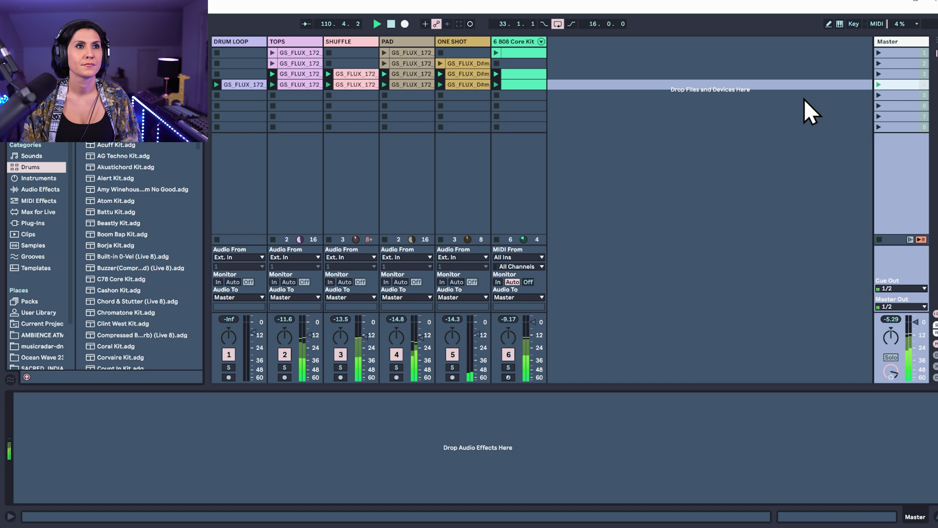